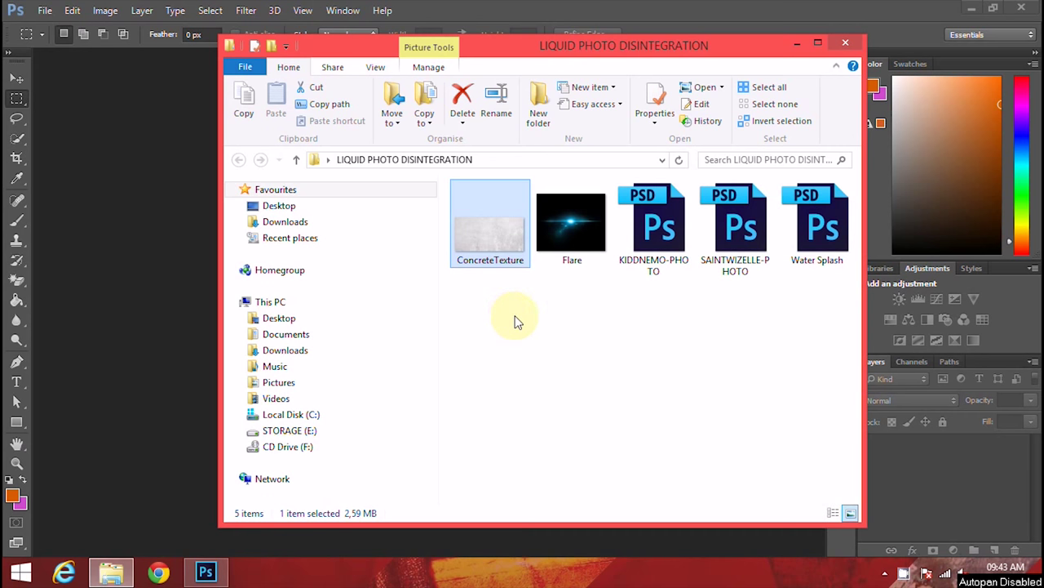
Step: Open the Water Splash source file to examine its artwork, and close it again
double_click(501, 260)
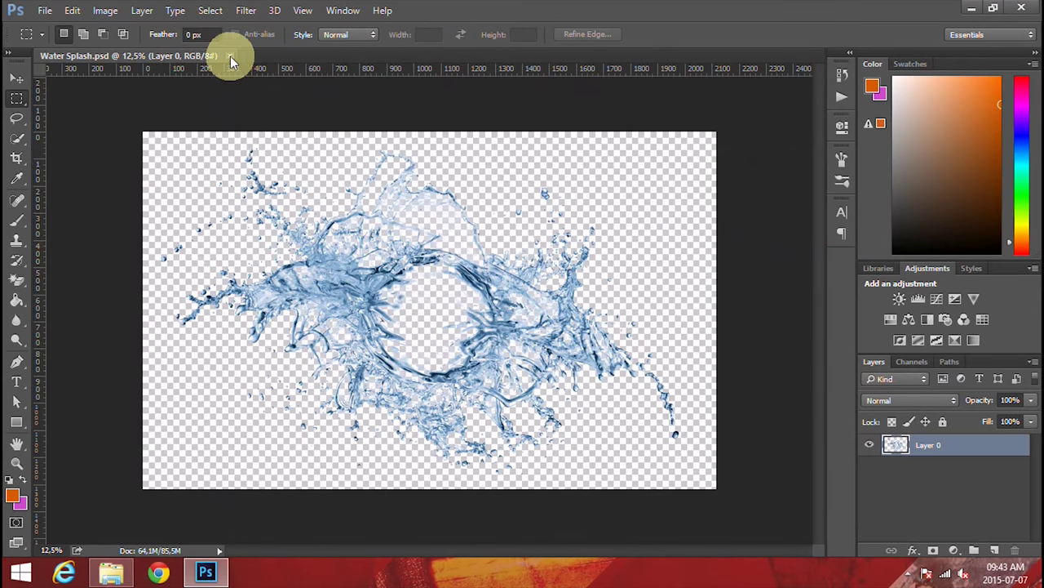
click(231, 55)
Step: Inspect KIDDNEMO-PHOTO with Hue/Saturation 1 hidden and Layer 0 shown, close it without saving, and return to the source folder
click(111, 571)
double_click(665, 216)
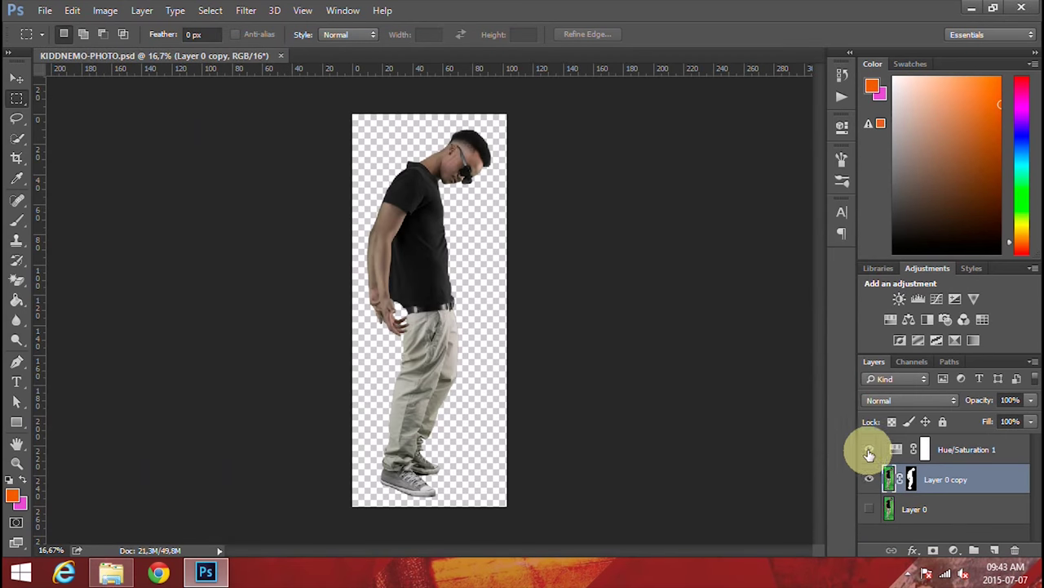
click(870, 449)
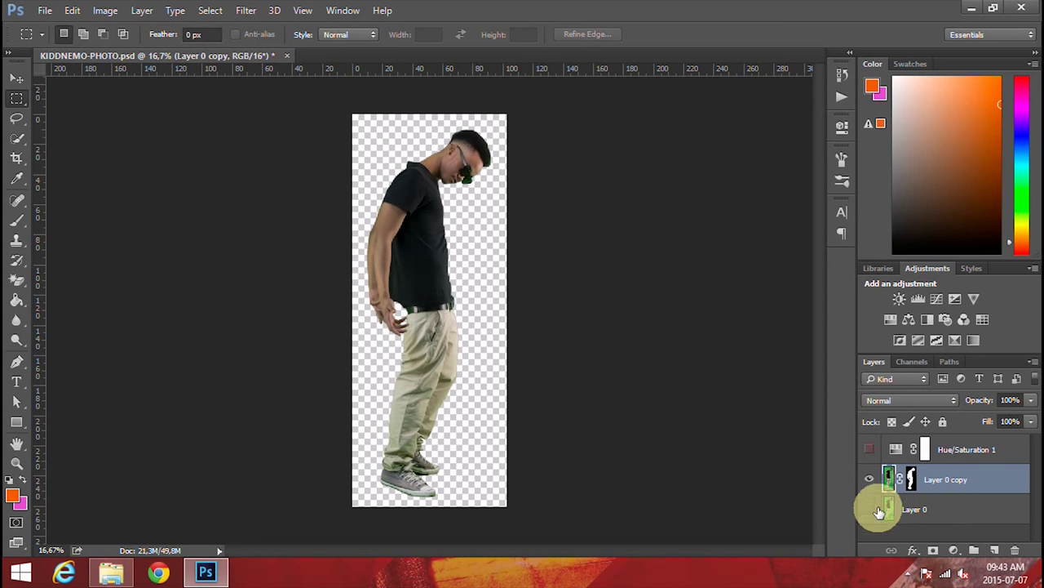
click(870, 508)
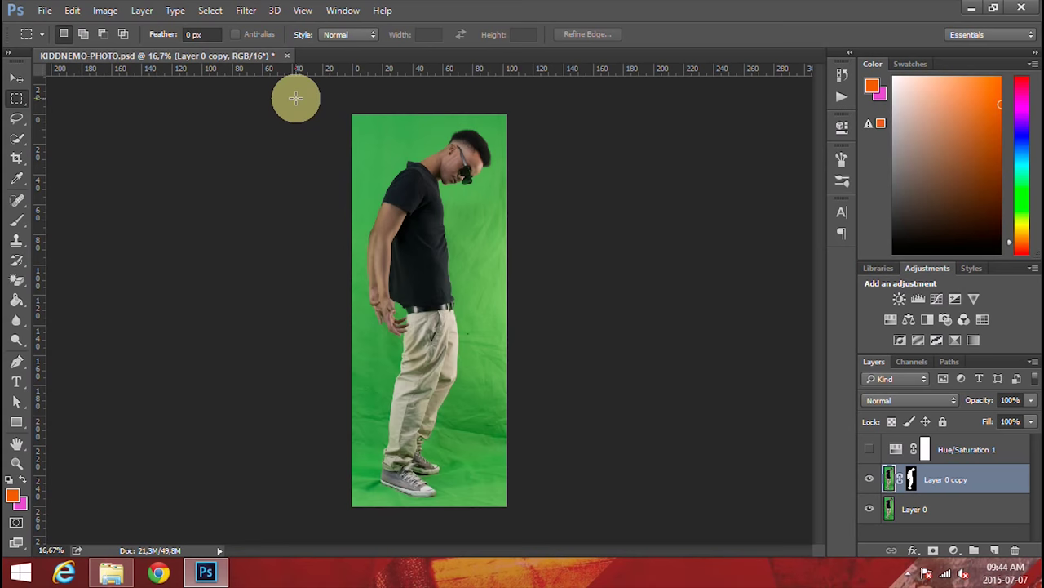
click(286, 57)
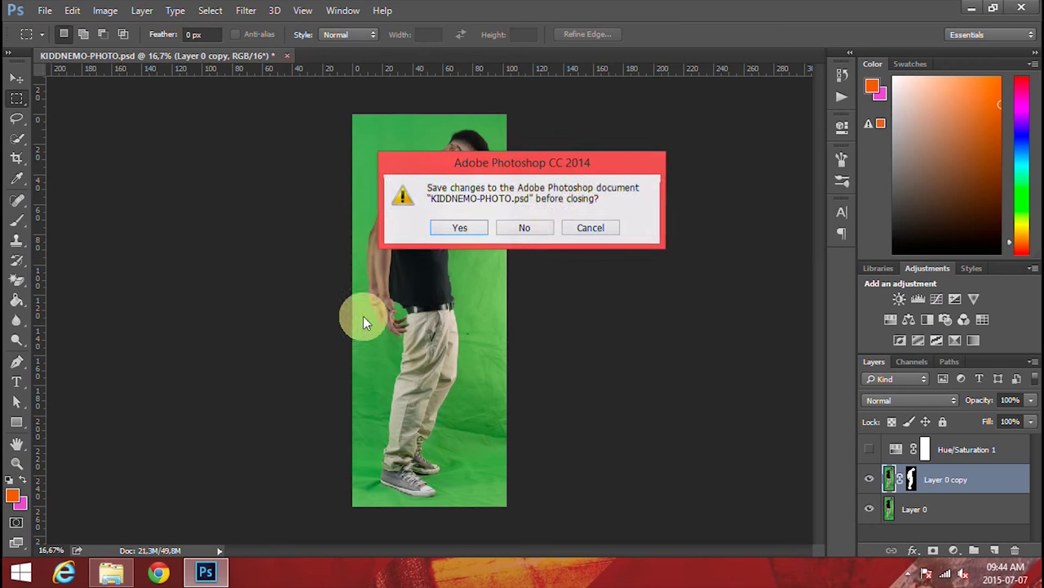
click(534, 227)
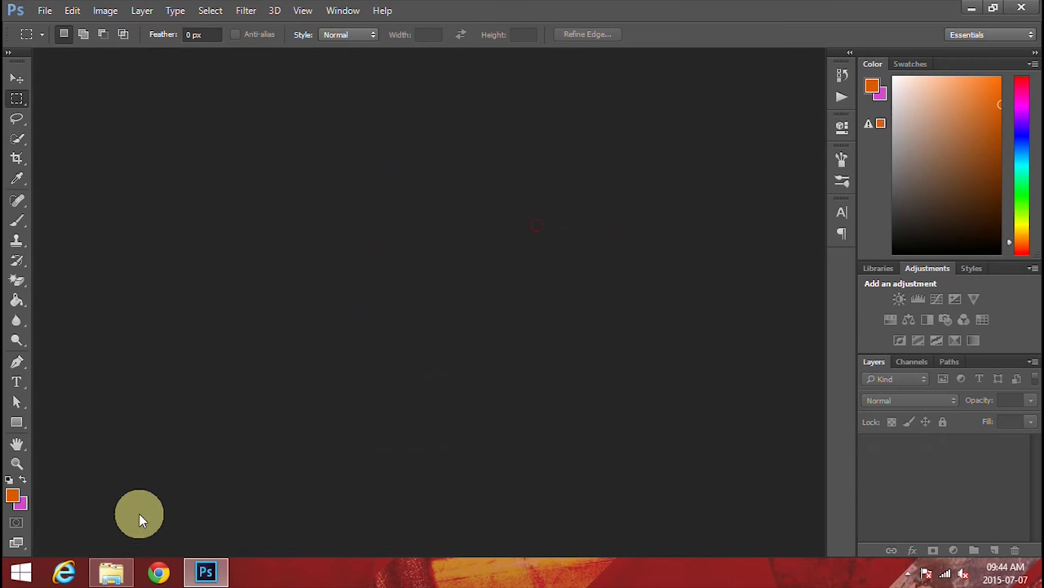
click(111, 571)
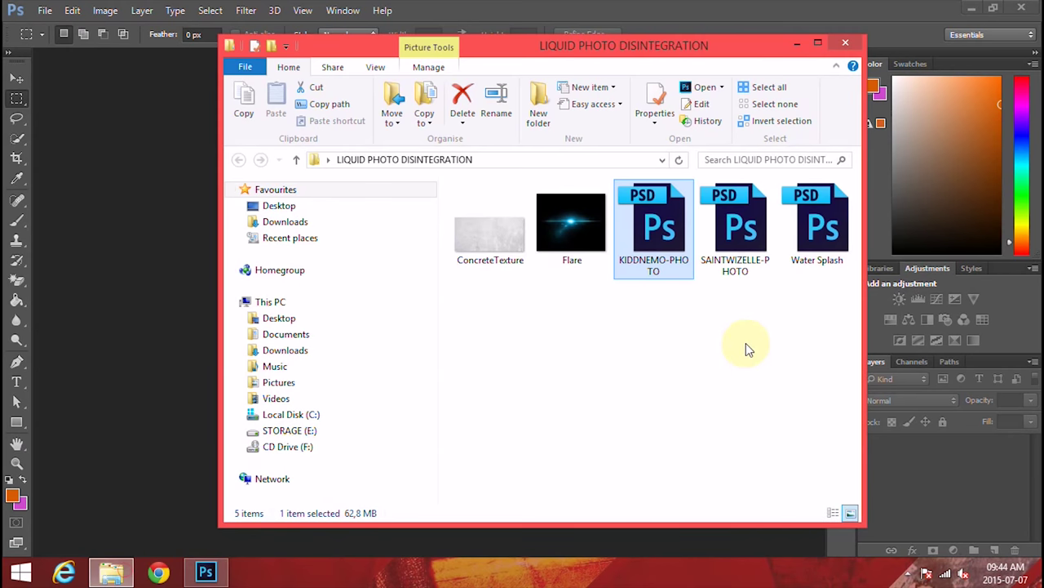
click(672, 345)
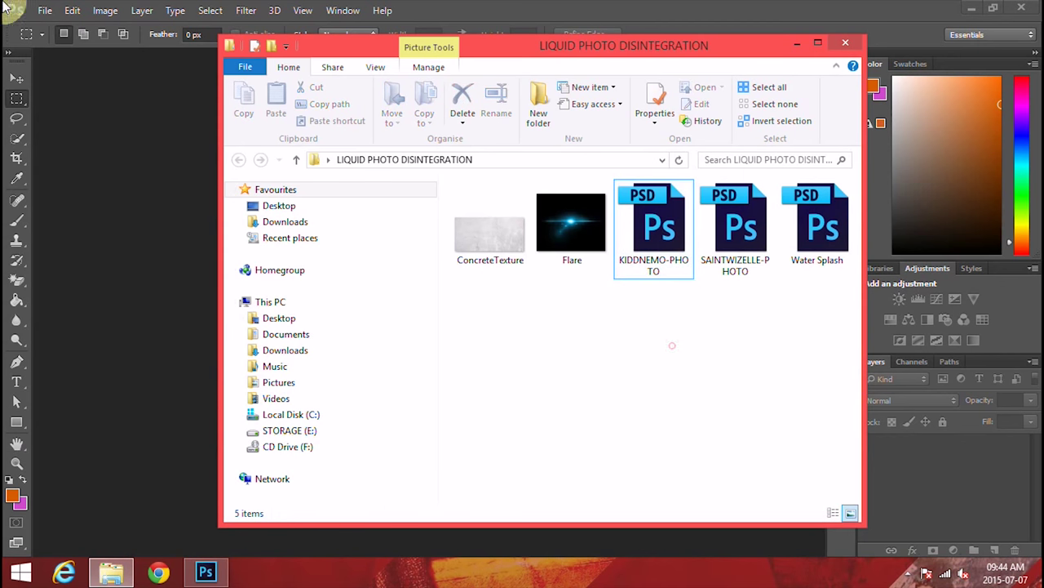
Step: Create a document named PhotoDisintegration from the Web preset at 1920x1080 pixels, 72 pixels/inch, RGB 8 bit, with a white background
click(45, 10)
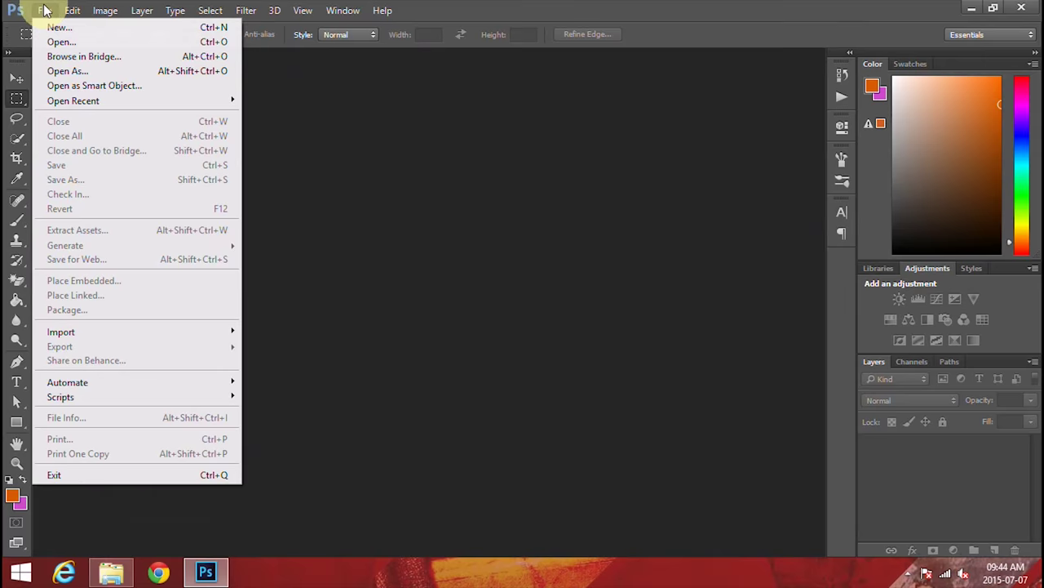
click(63, 27)
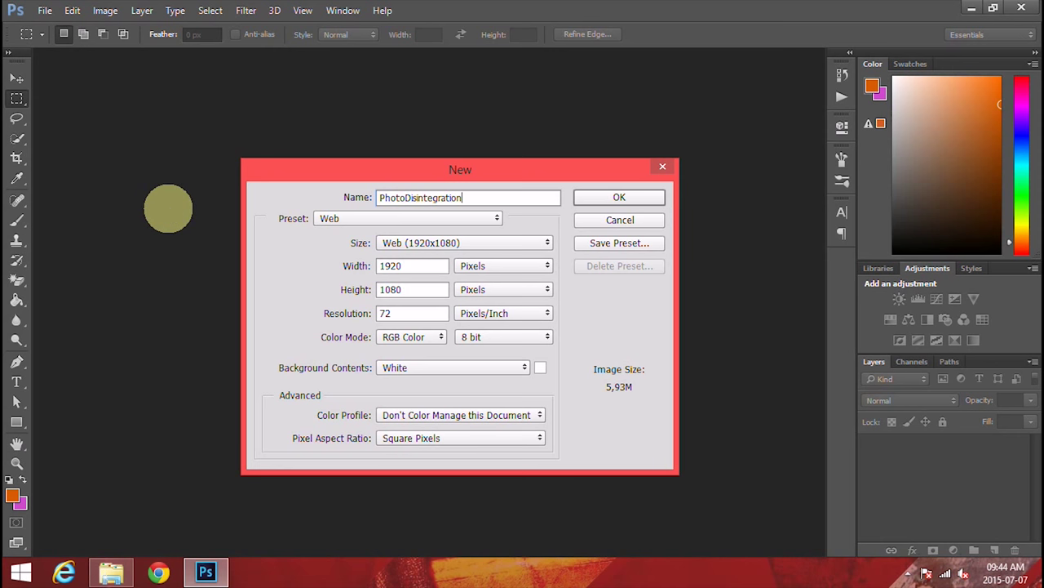
click(331, 219)
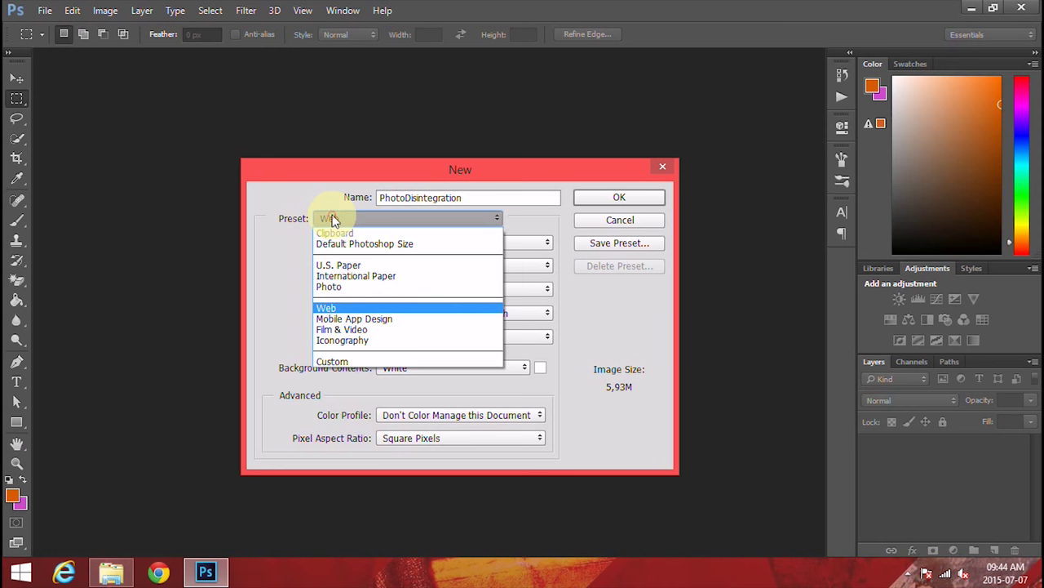
click(394, 307)
click(412, 243)
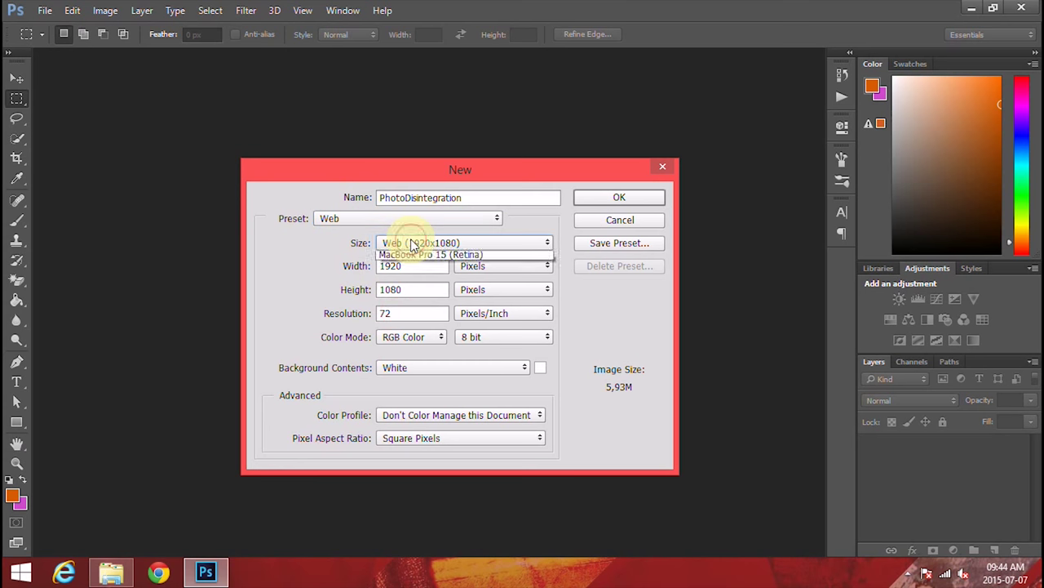
click(461, 307)
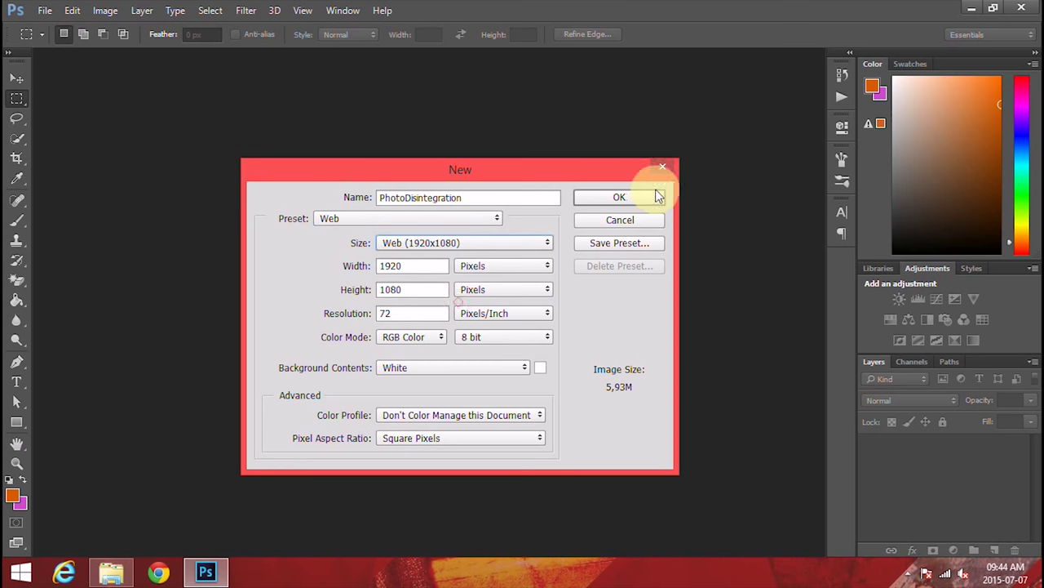
click(629, 199)
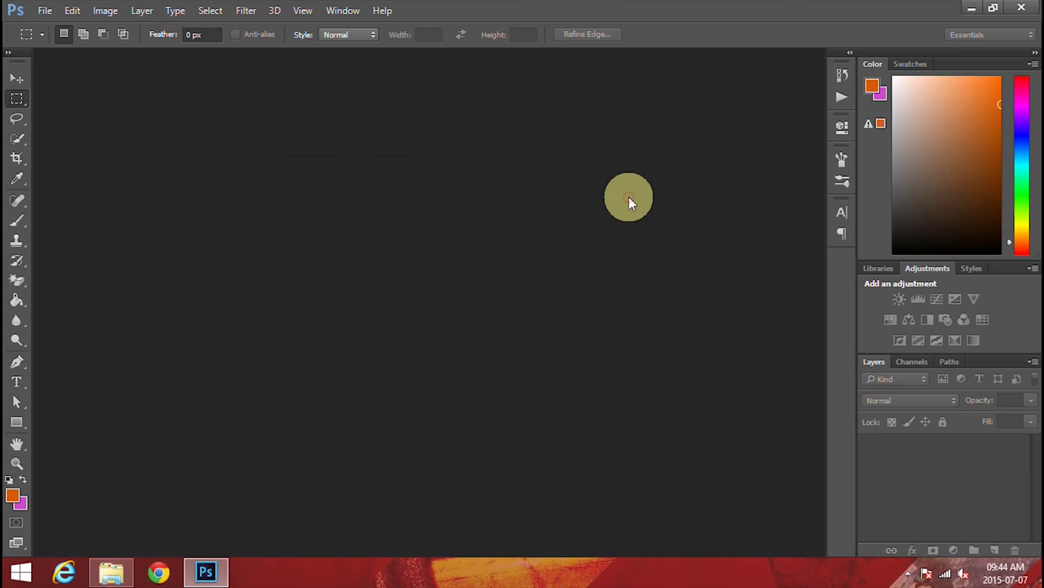
Step: Bring the KIDDNEMO-PHOTO and SAINTWIZELLE-PHOTO files from the source folder into the document, and commit KIDDNEMO-PHOTO at its default position
click(122, 571)
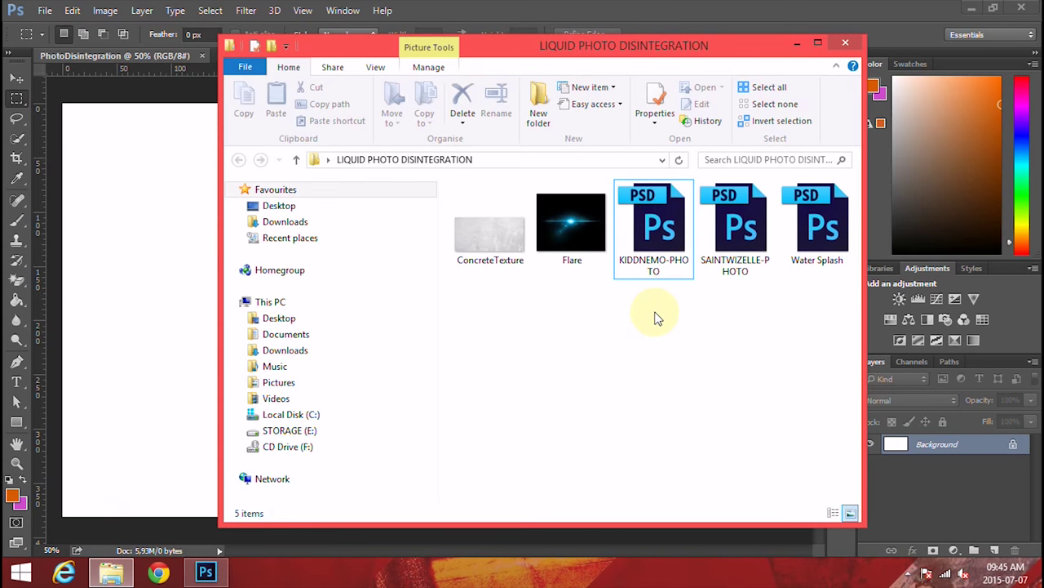
drag(646, 315, 746, 227)
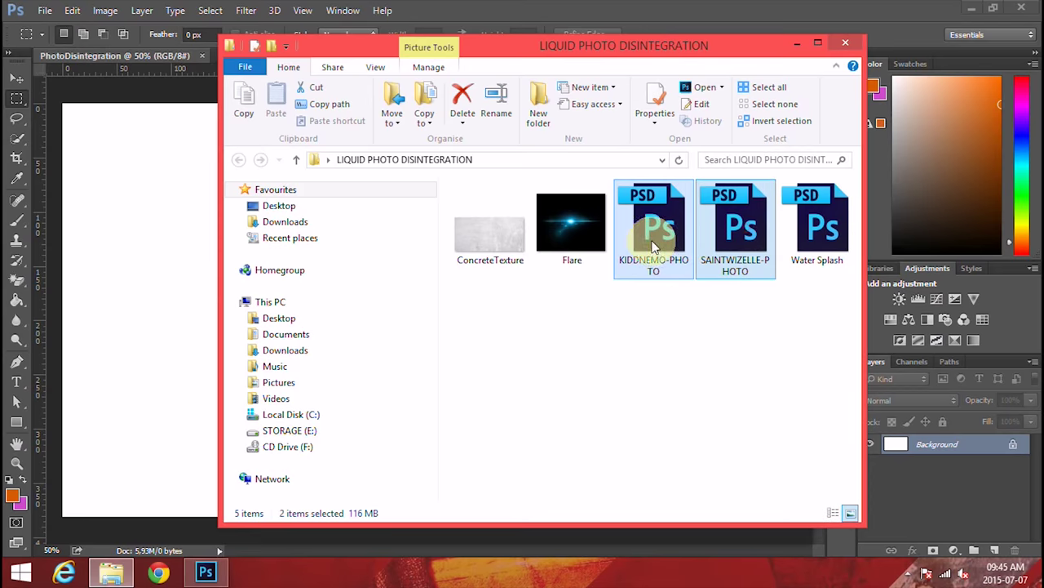
drag(655, 224, 80, 283)
click(188, 261)
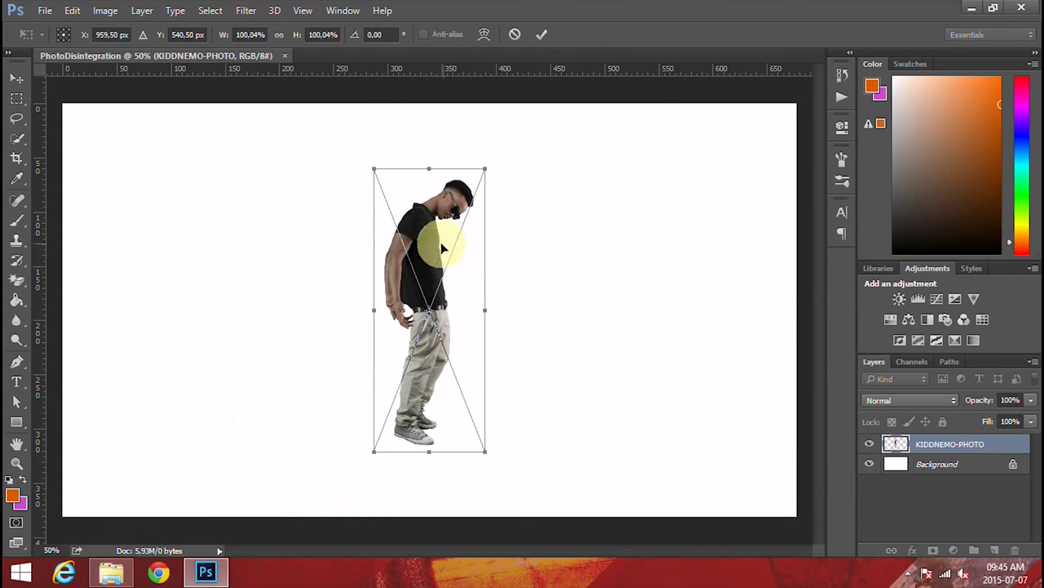
click(18, 77)
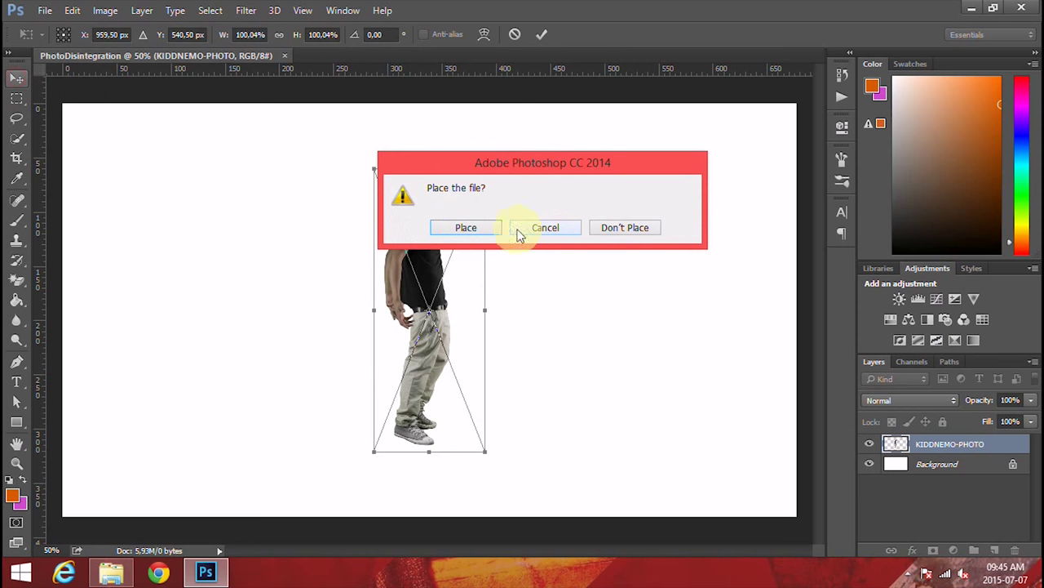
click(469, 227)
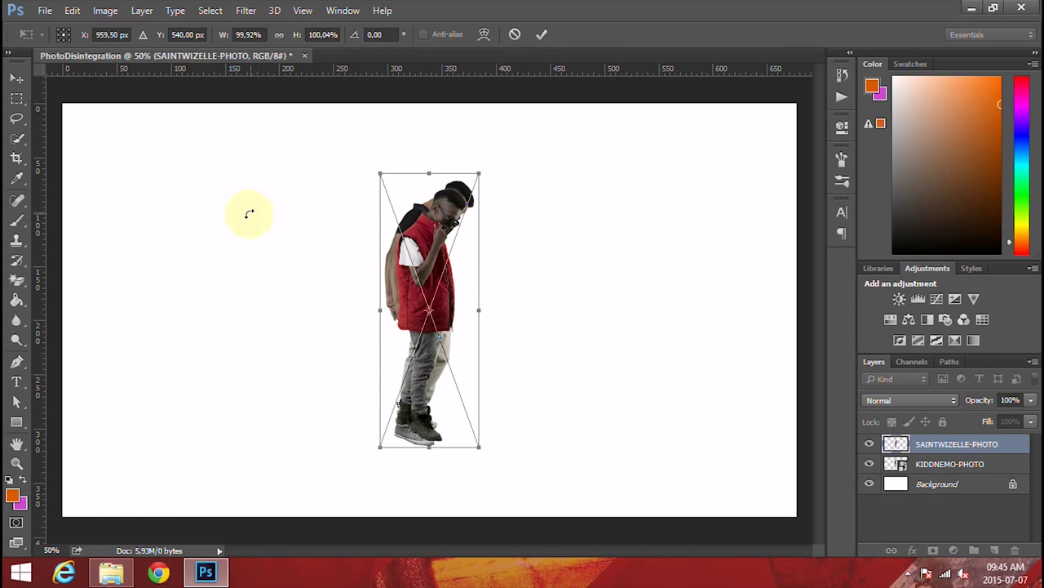
Step: Position SAINTWIZELLE-PHOTO to the left of the man in the black shirt and commit its placement
drag(440, 236, 346, 236)
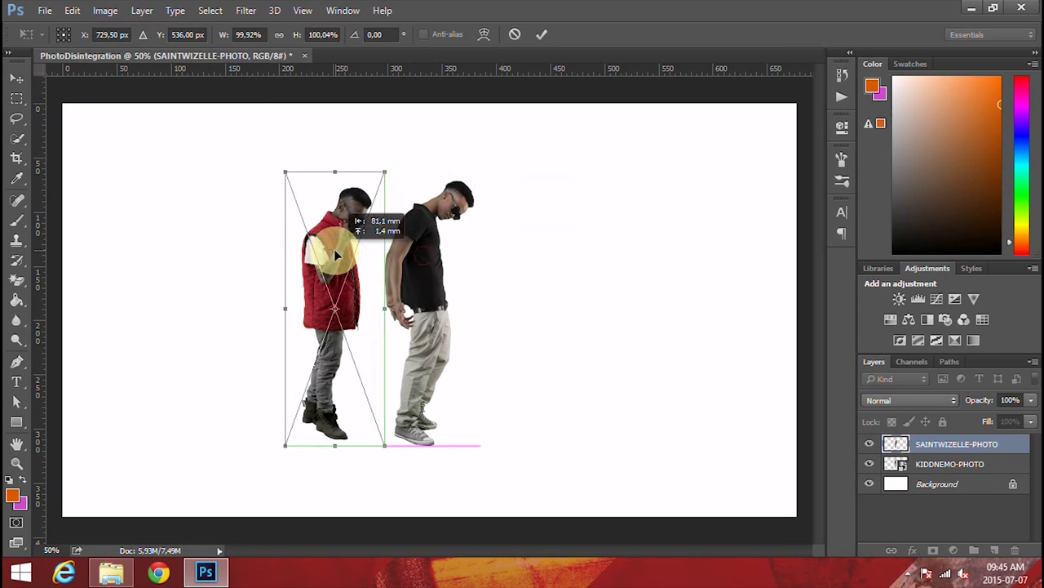
click(15, 88)
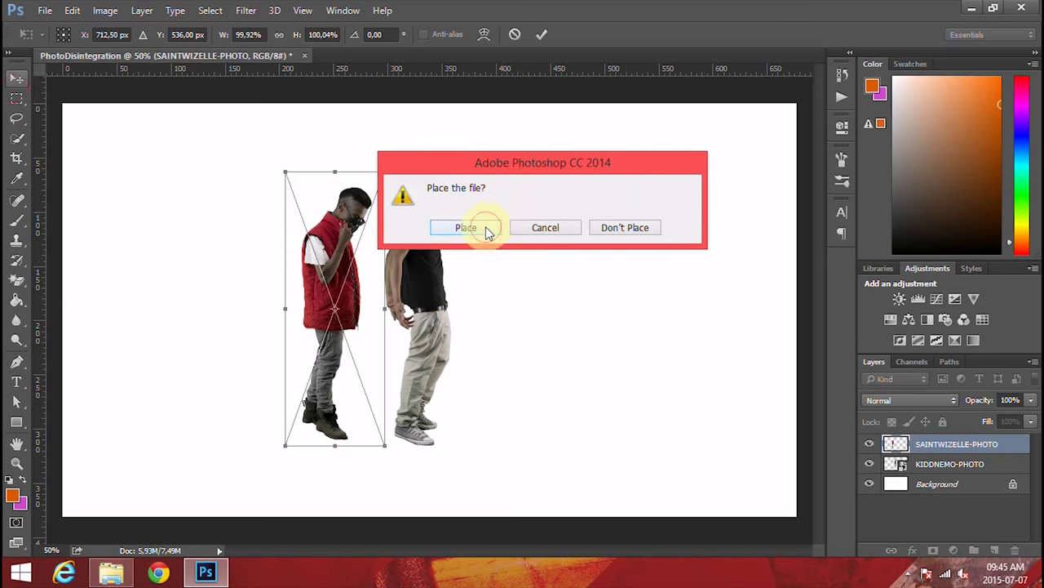
click(488, 233)
Step: Shift both placed men to the right so the pair stands nearer the centre of the canvas
click(419, 288)
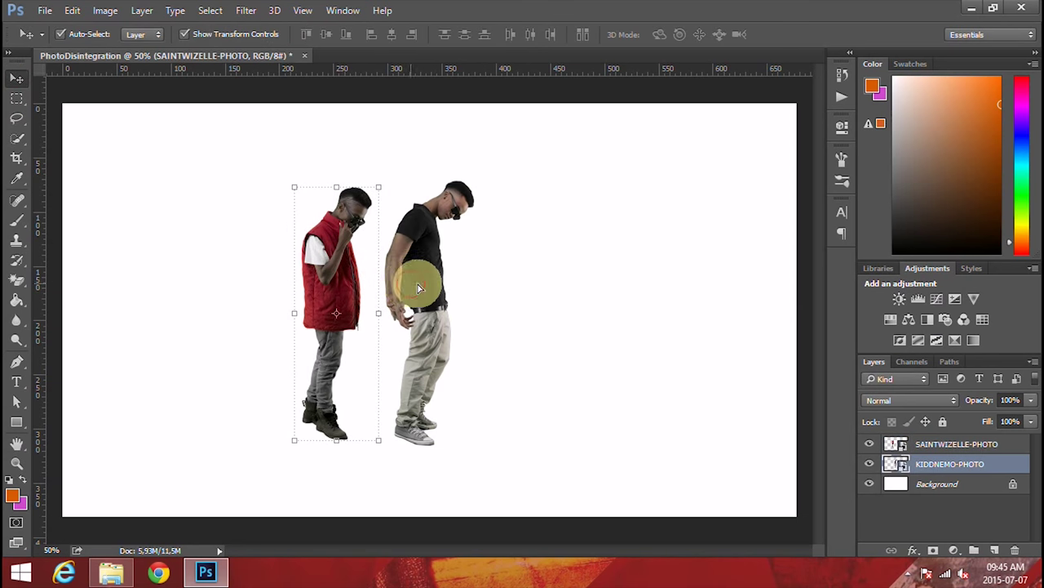
drag(419, 287, 471, 281)
drag(347, 237, 390, 258)
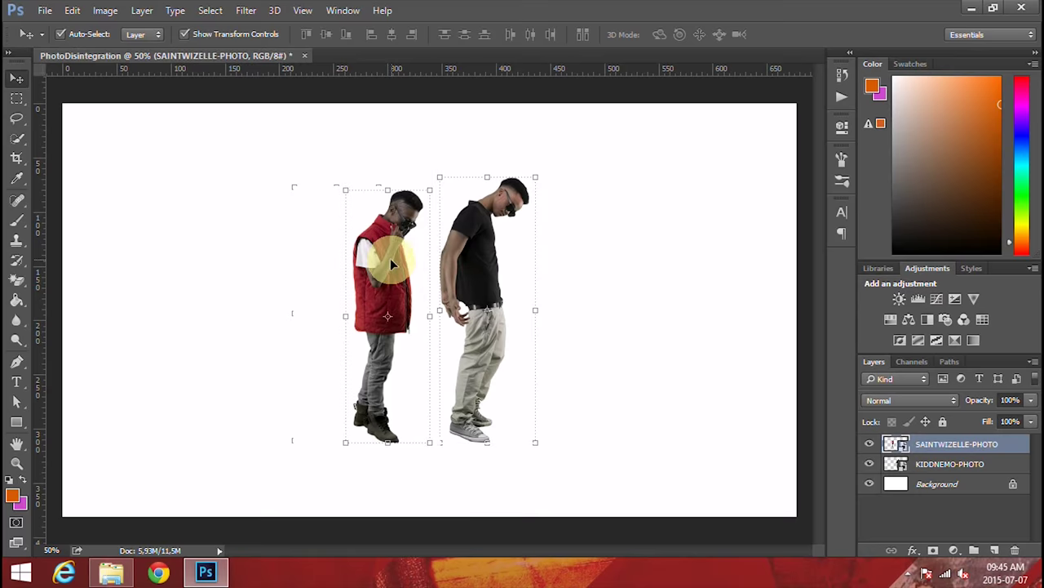
Step: Flip SAINTWIZELLE-PHOTO horizontally so the men stand back to back, and shift both figures slightly to the left
click(72, 10)
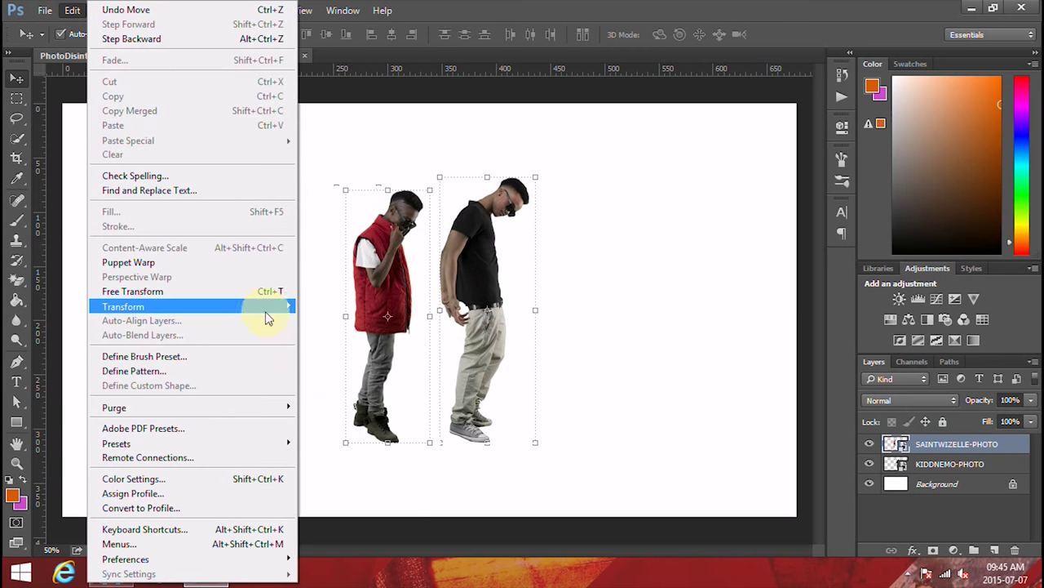
mouse_move(264, 306)
click(392, 471)
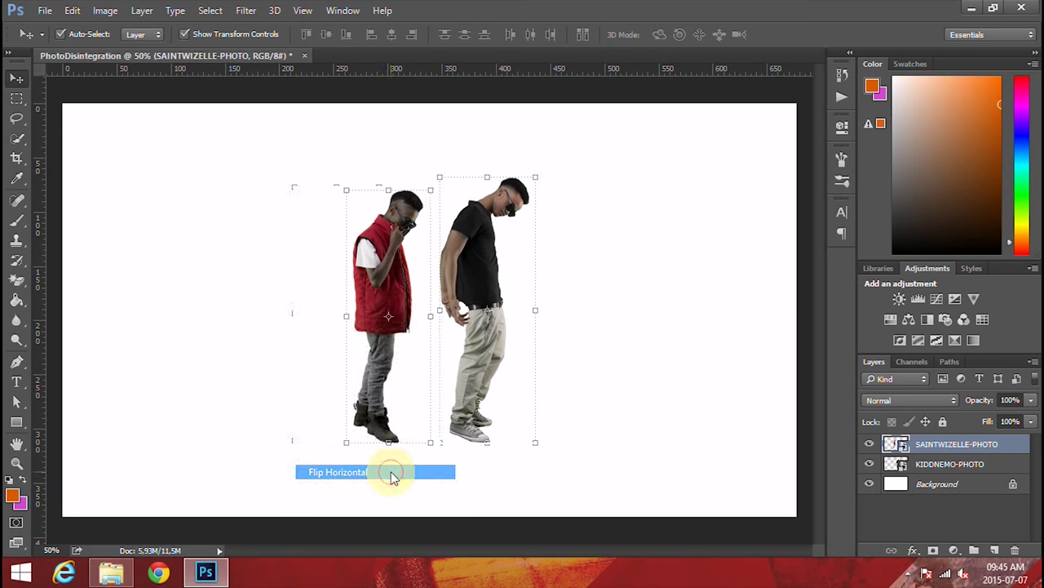
drag(395, 232, 376, 233)
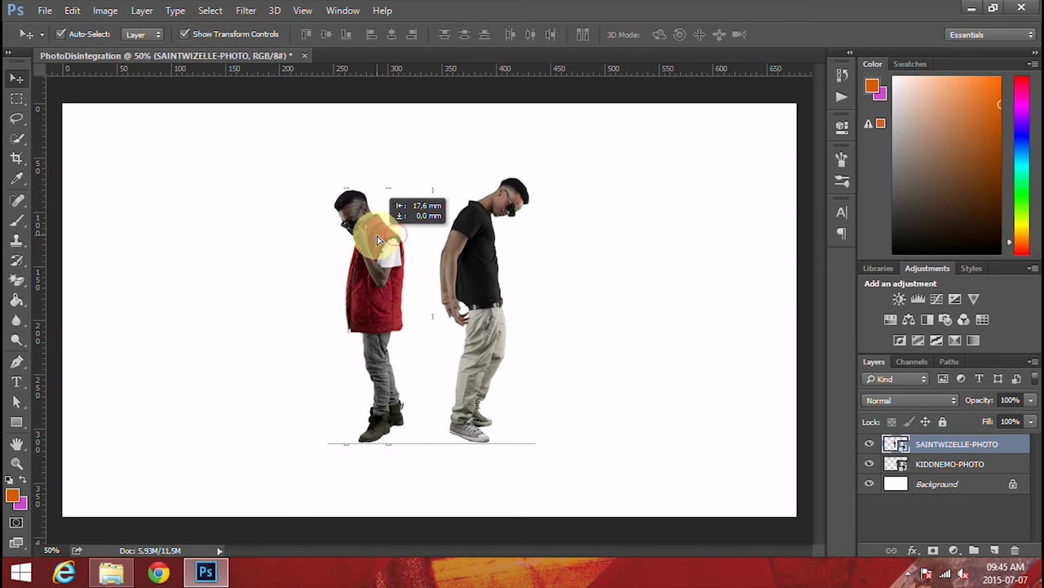
drag(476, 244, 457, 243)
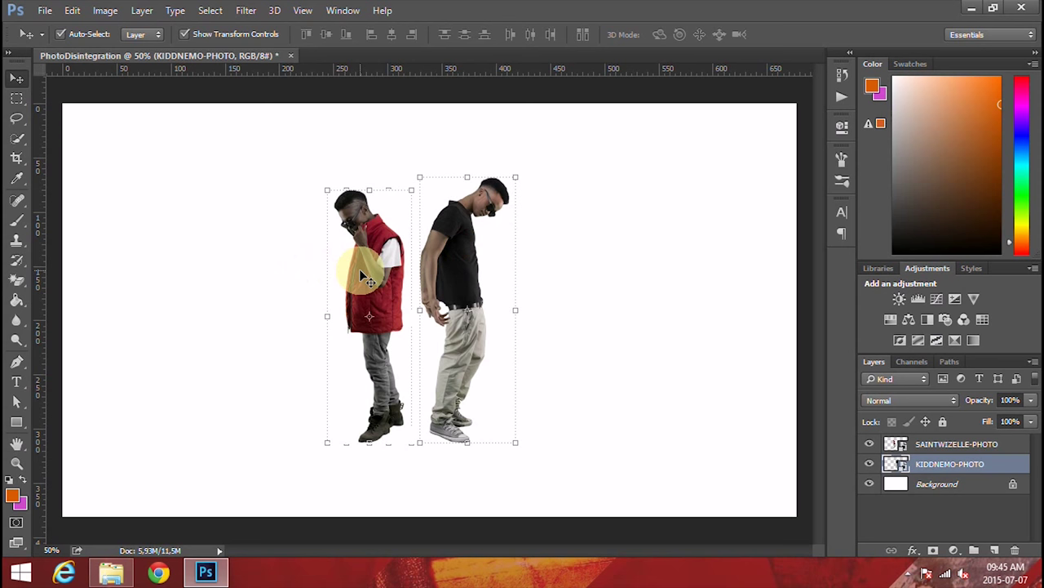
Step: Scale both photo layers together to about 184%, positioned so the heads fit the canvas and the legs run off it, and apply the transformation
click(190, 163)
drag(212, 144, 537, 303)
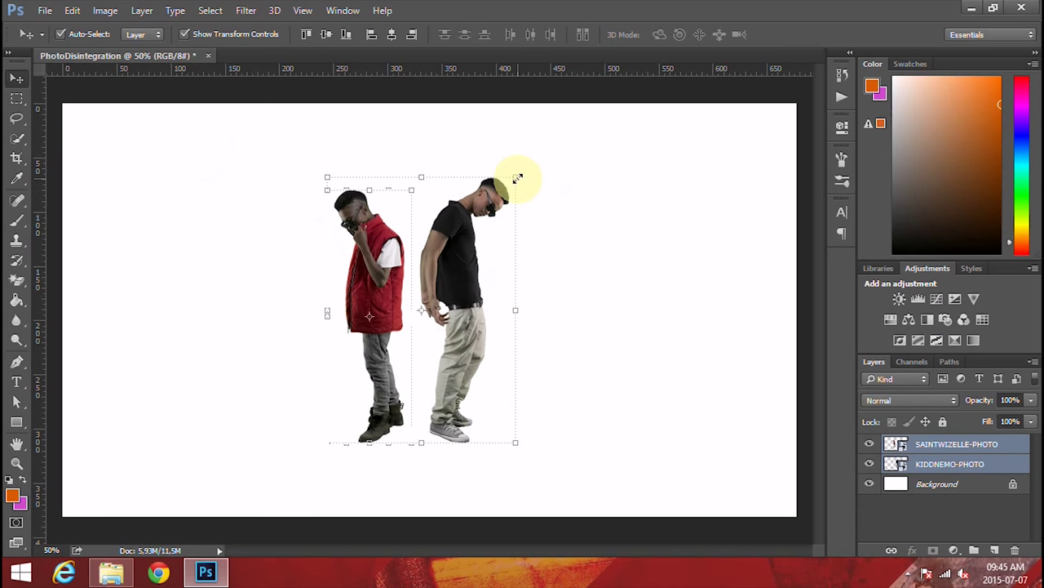
drag(518, 177, 631, 105)
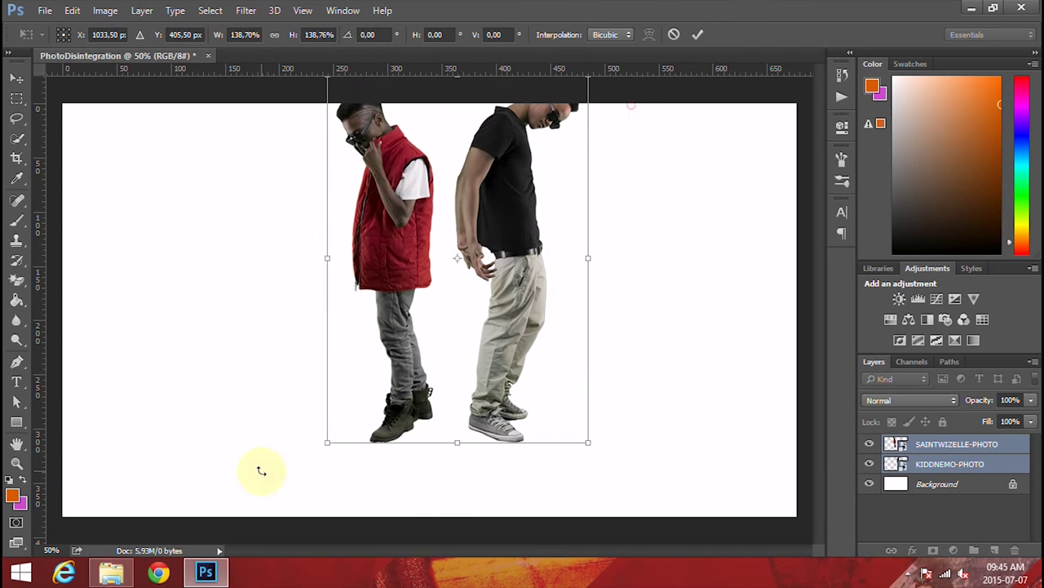
drag(327, 442, 234, 546)
drag(482, 256, 482, 264)
click(18, 79)
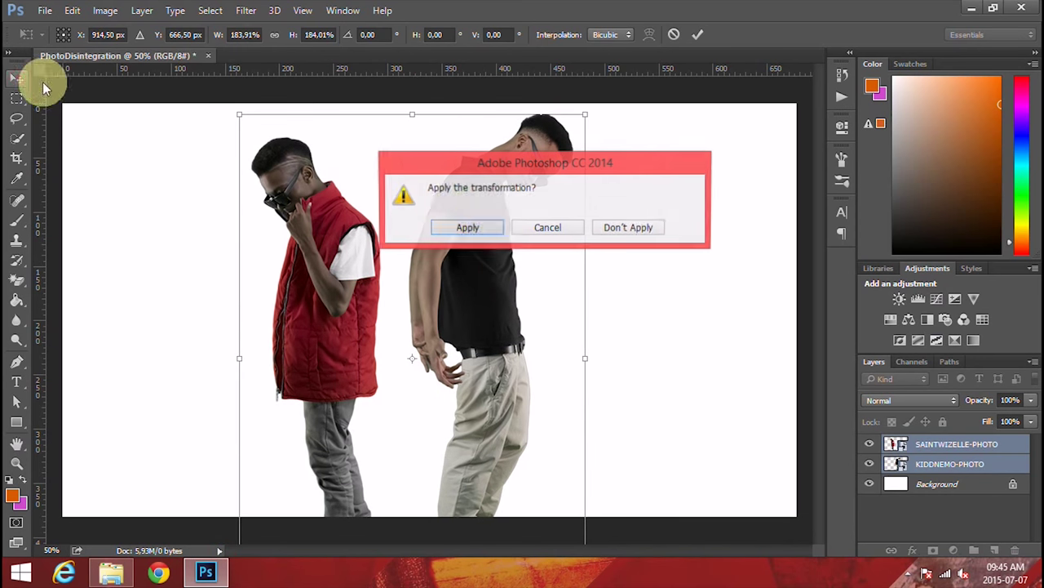
click(472, 227)
Step: Move only the man in the red vest slightly right, closer to the other man, and deselect the layers
click(692, 222)
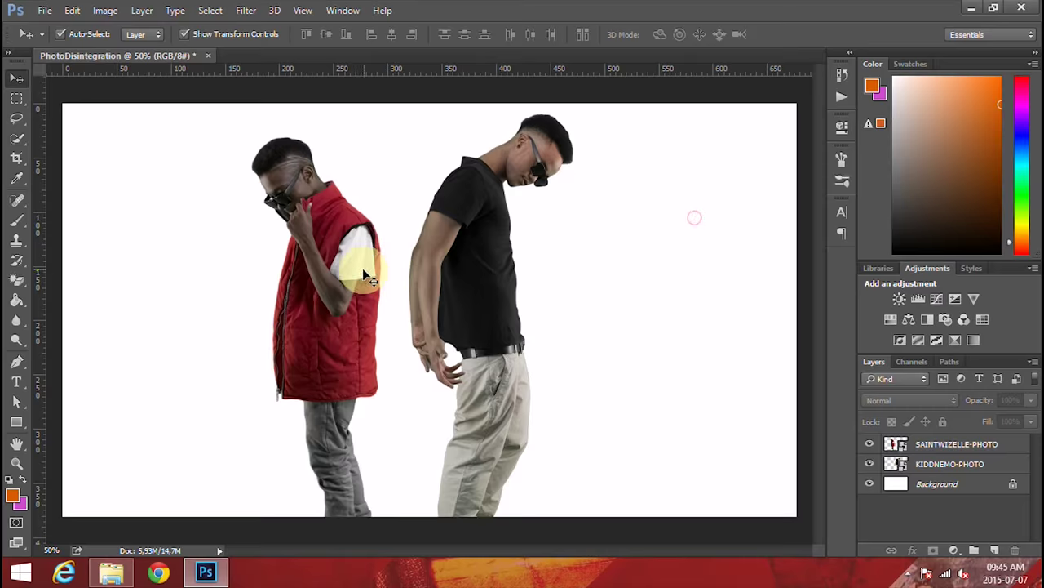
drag(351, 269, 368, 270)
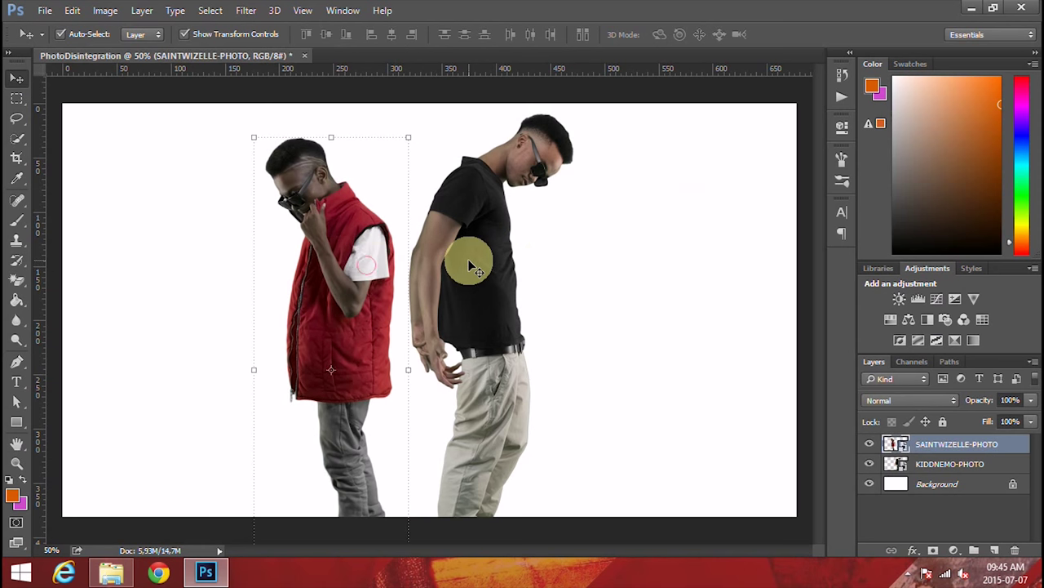
click(620, 211)
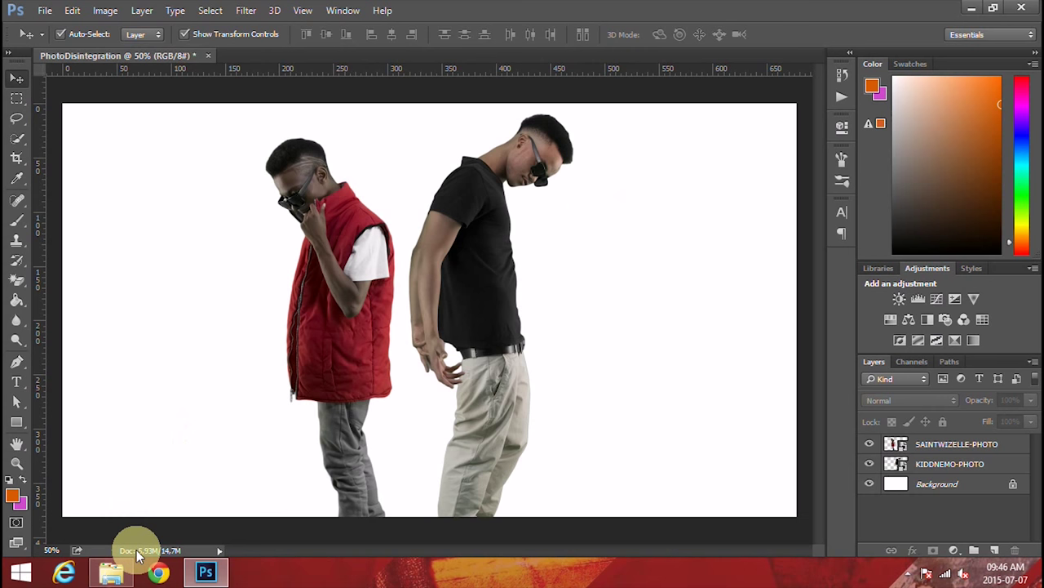
Step: Place the ConcreteTexture image from the project folder, scale it to about 195% so it covers the whole canvas, and apply the placement
click(111, 572)
click(696, 365)
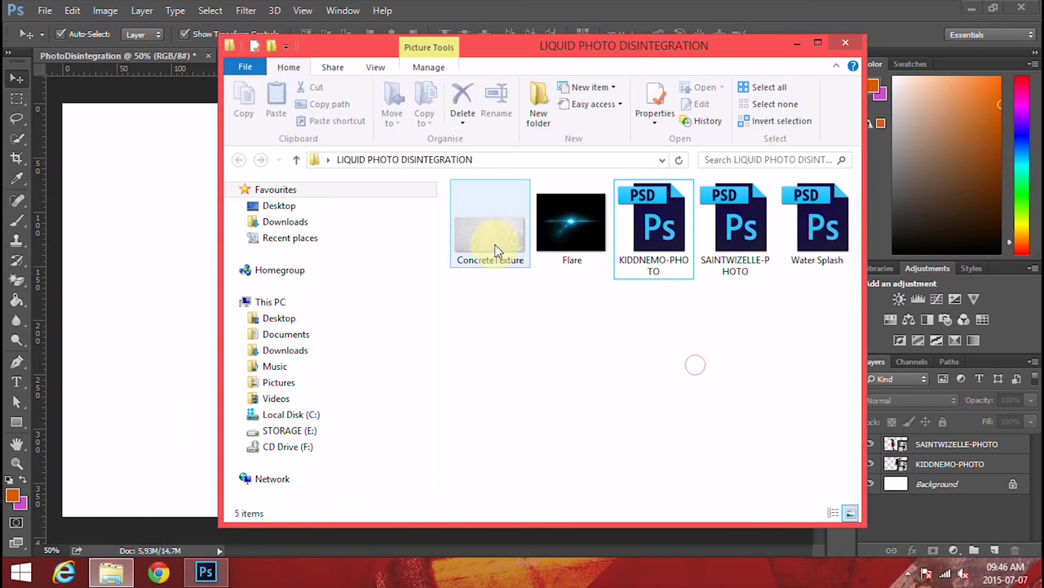
drag(495, 251, 117, 171)
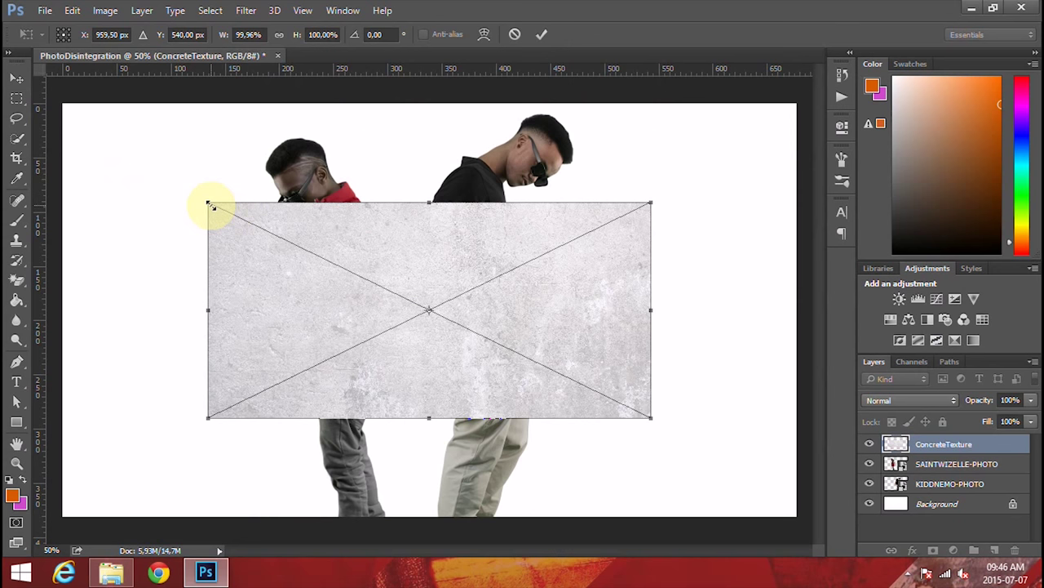
drag(210, 205, 10, 98)
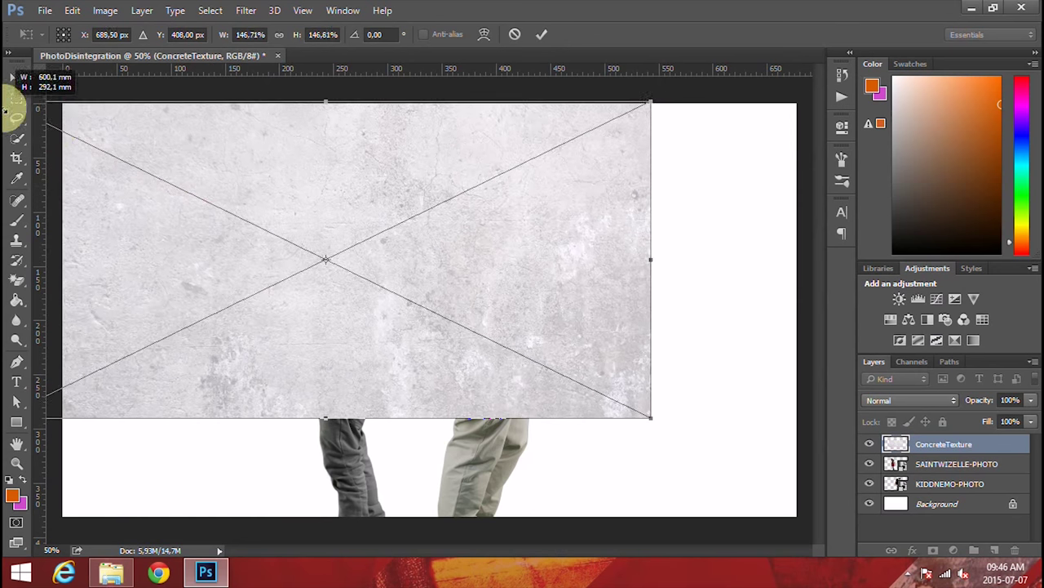
drag(650, 415, 816, 520)
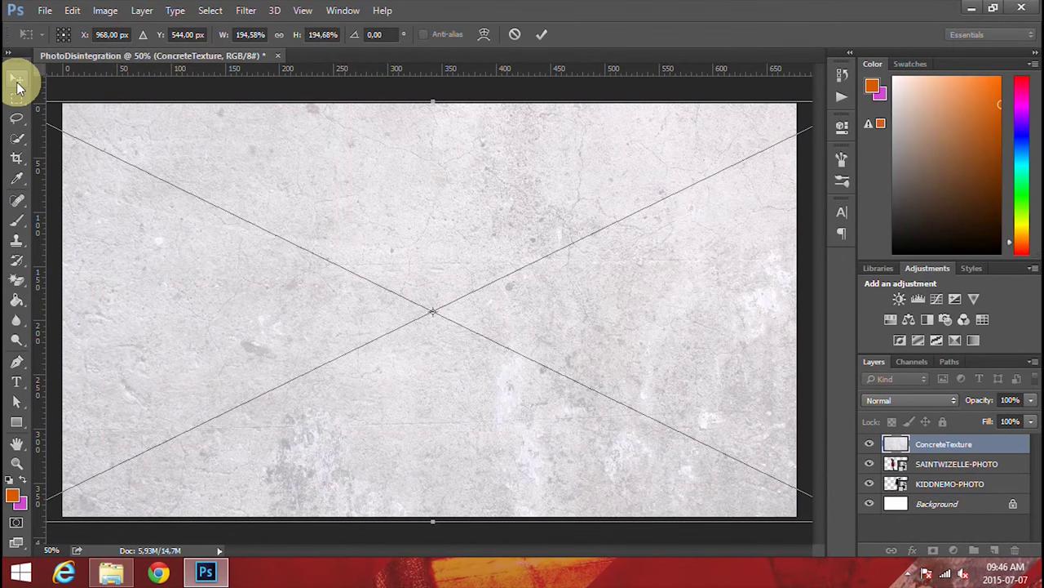
click(17, 78)
click(473, 228)
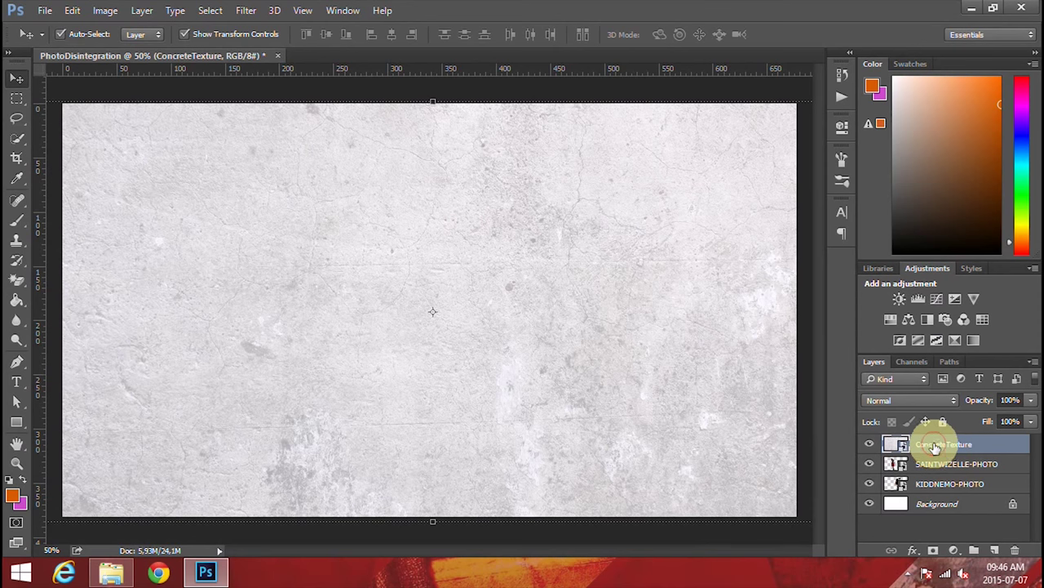
Step: Move the ConcreteTexture layer beneath both photo layers, just above the Background, and lock it
drag(937, 448, 947, 488)
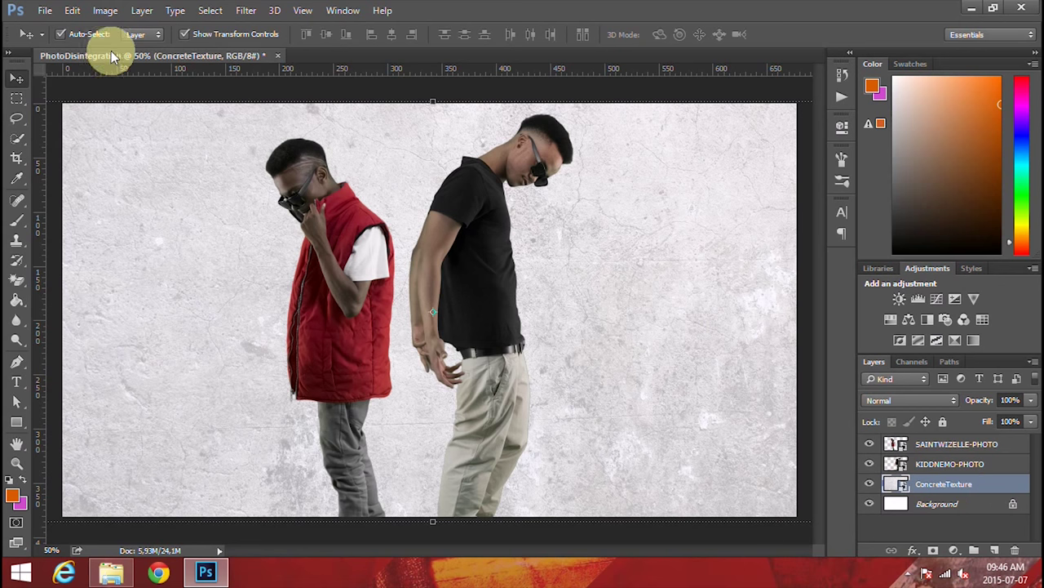
click(943, 422)
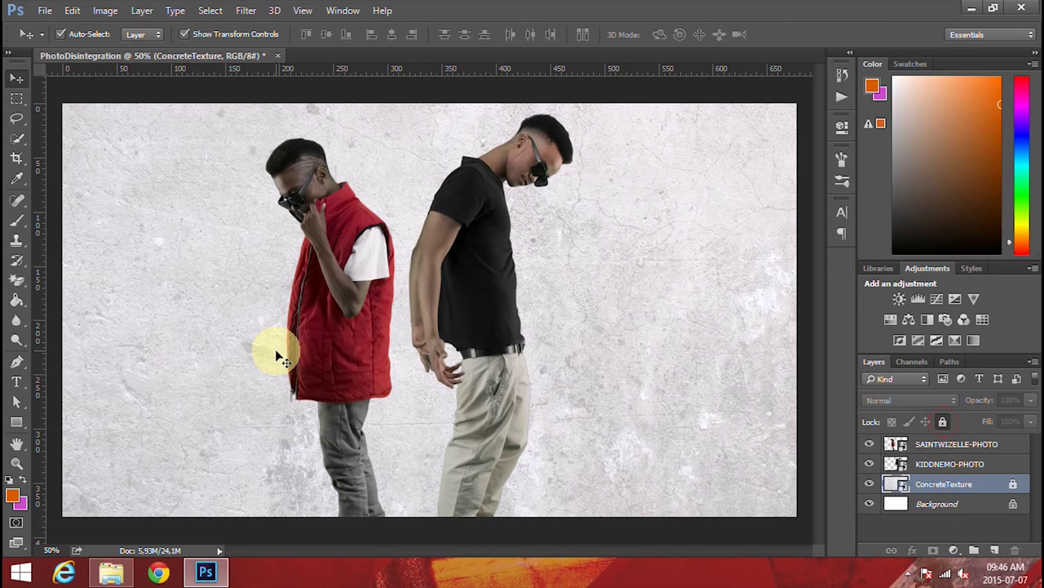
click(84, 221)
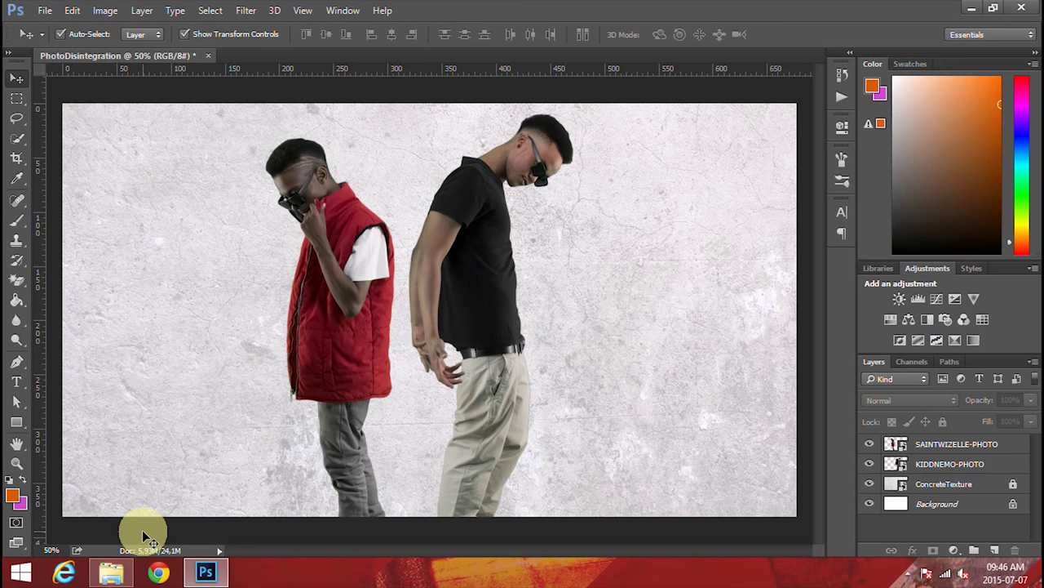
Step: Place the Water Splash file from the project folder over both men at its default fitted size and apply the placement
mouse_move(128, 577)
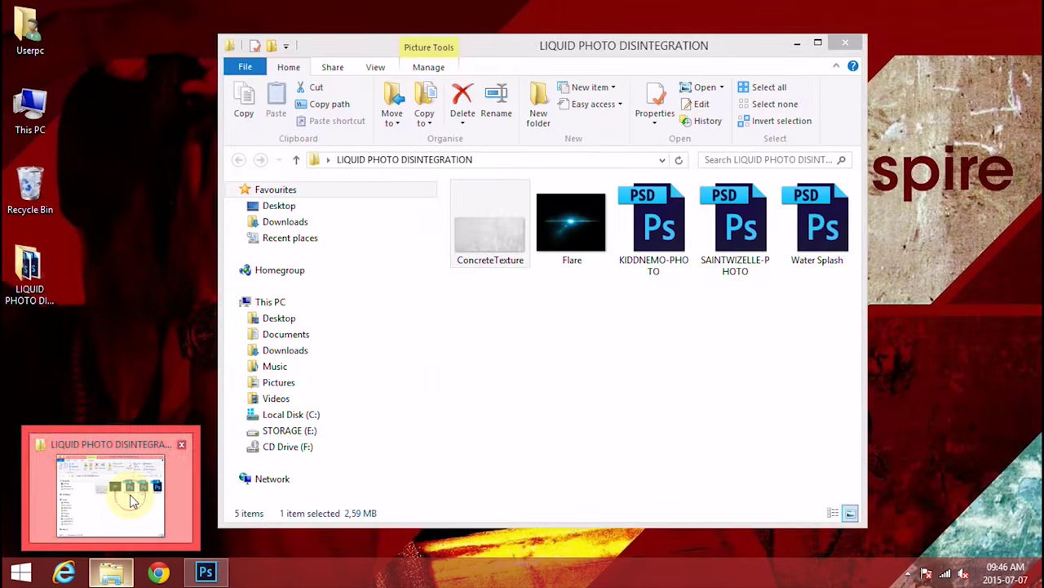
click(118, 493)
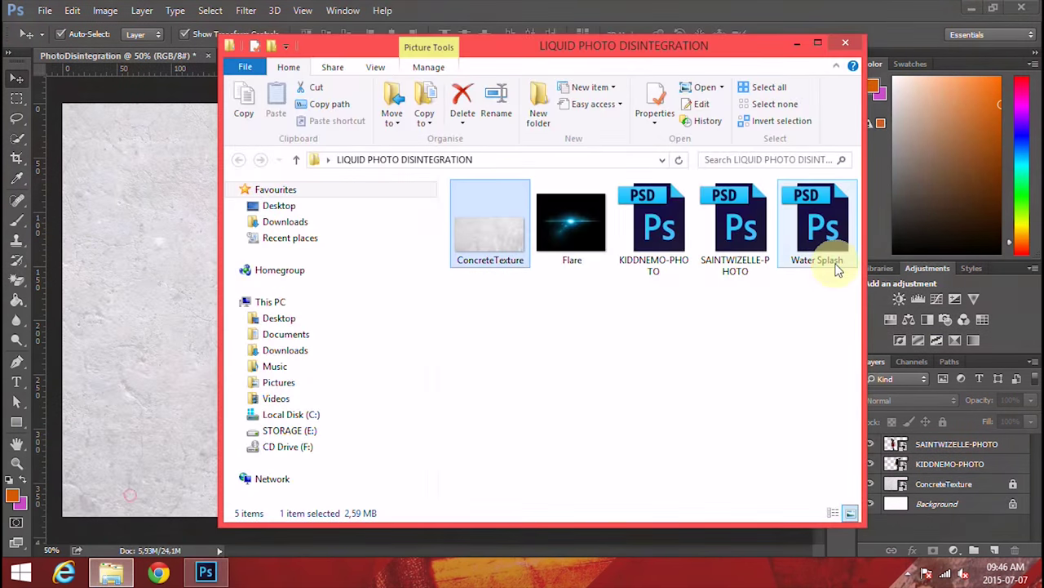
drag(837, 267, 163, 292)
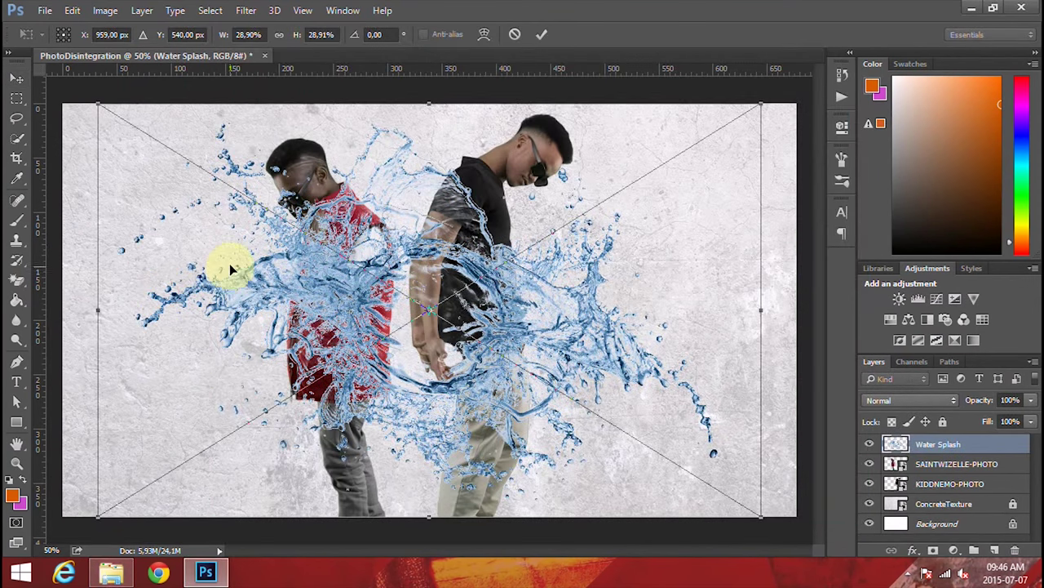
click(16, 82)
click(482, 232)
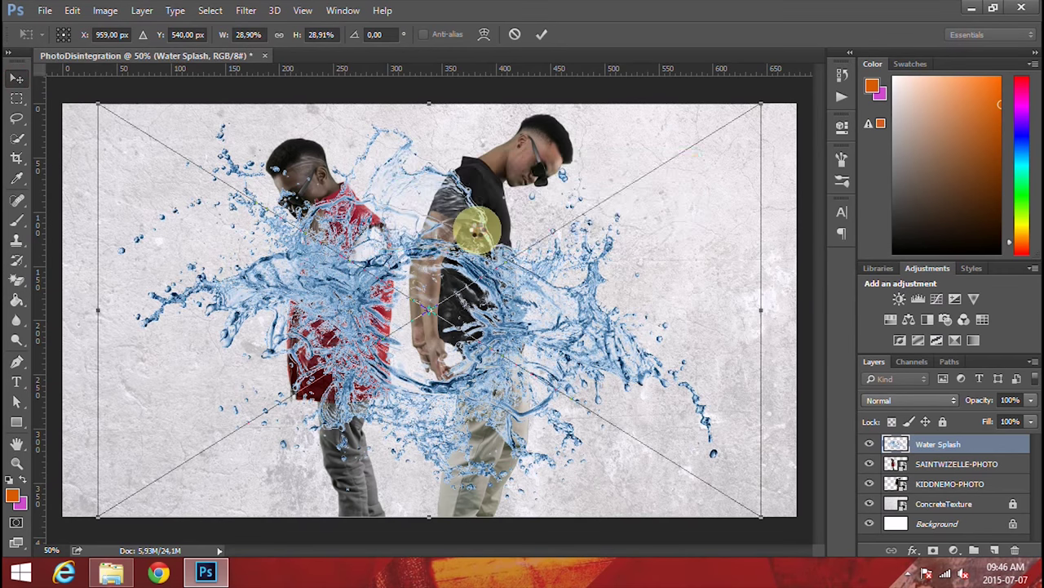
Step: Duplicate the SAINTWIZELLE-PHOTO and KIDDNEMO-PHOTO layers within the document and move both copies above the Water Splash layer
click(945, 467)
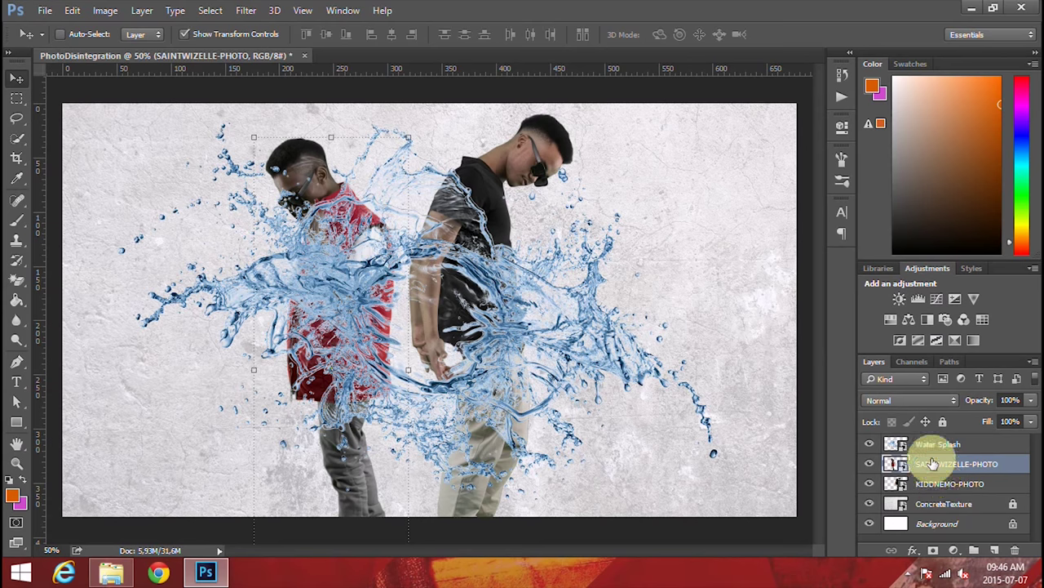
ctrl+click(775, 409)
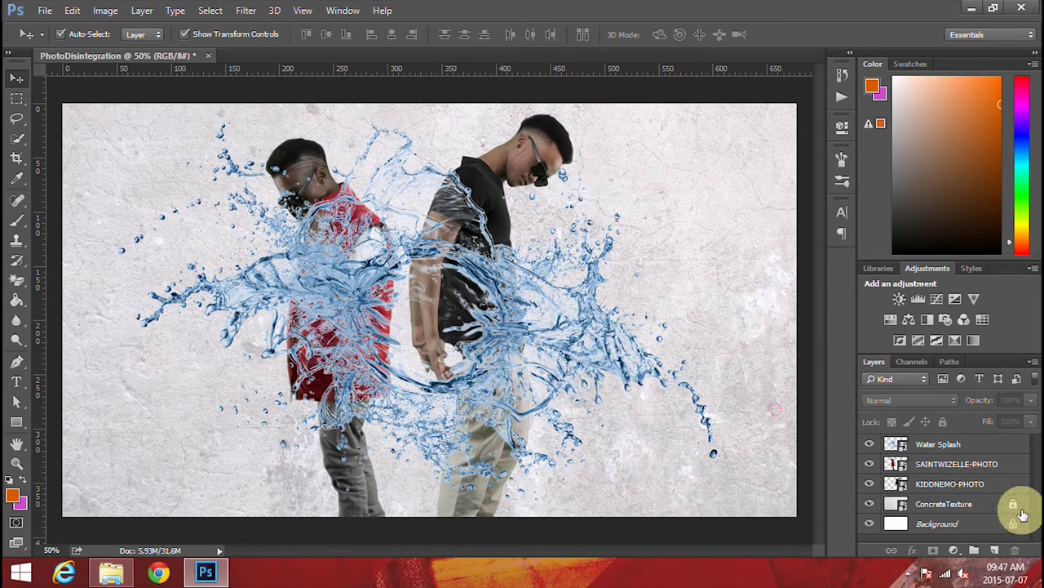
click(963, 463)
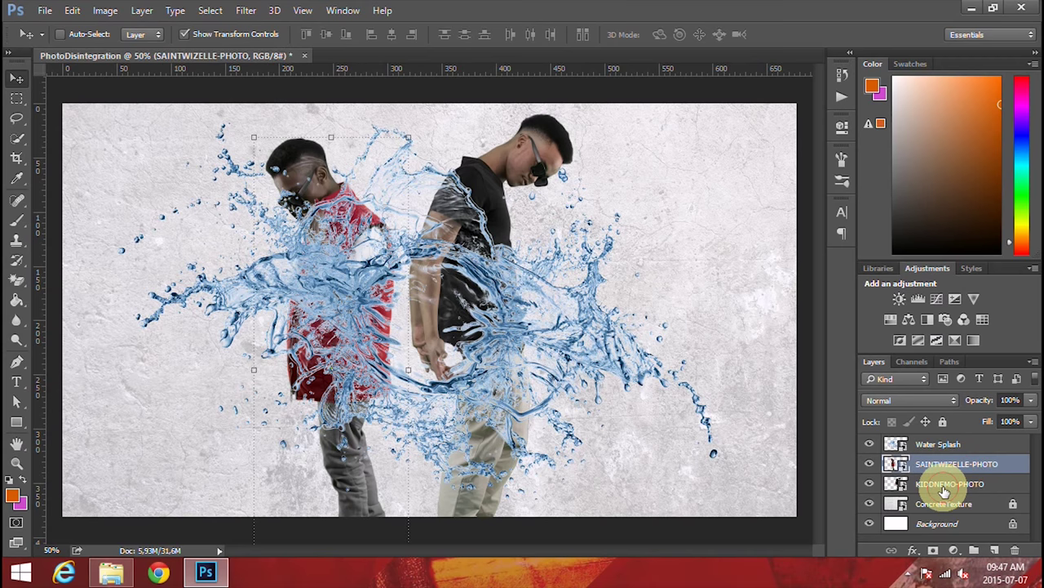
shift+click(945, 488)
right_click(933, 465)
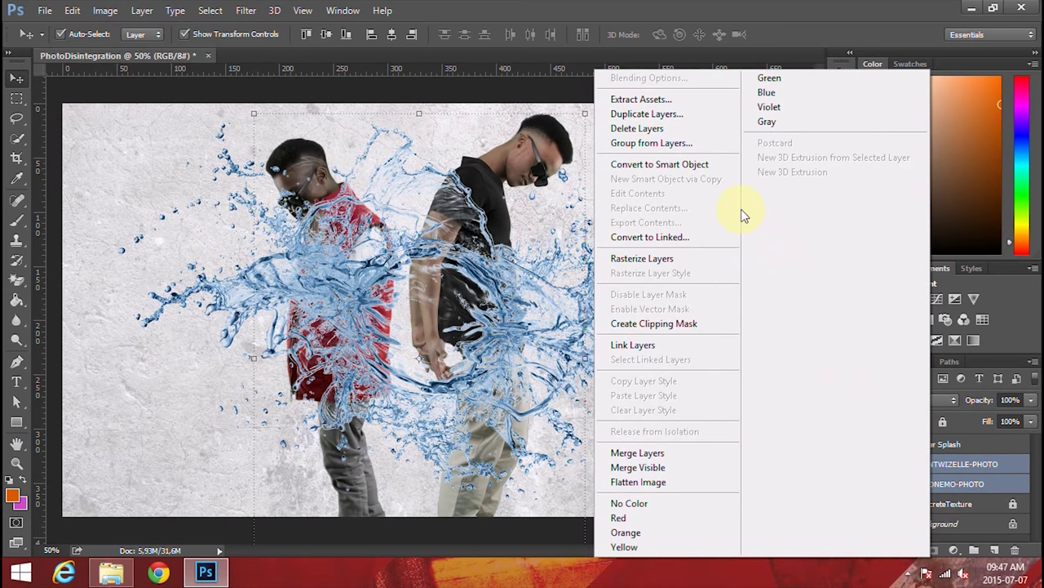
click(669, 120)
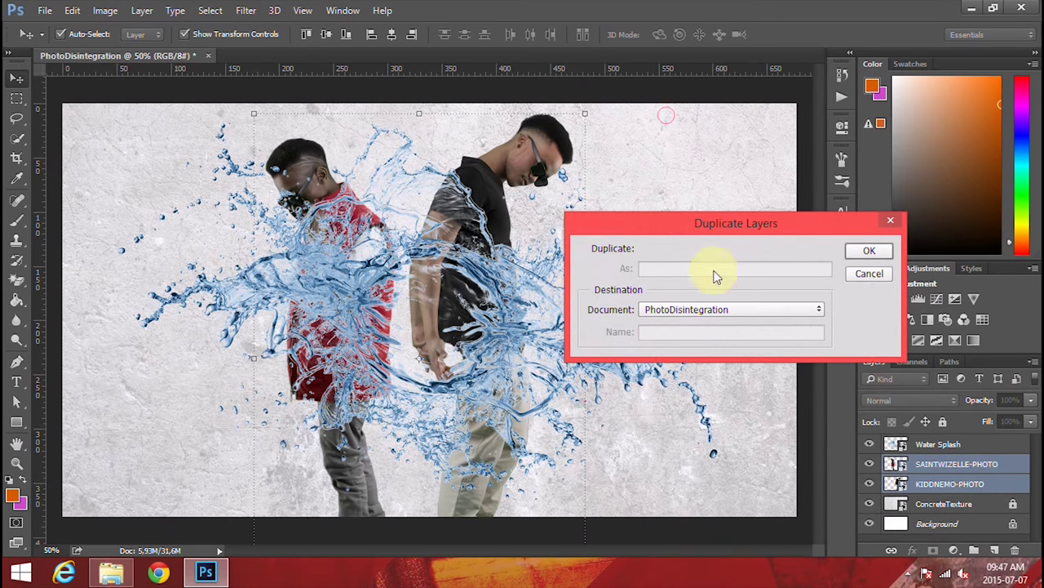
click(872, 252)
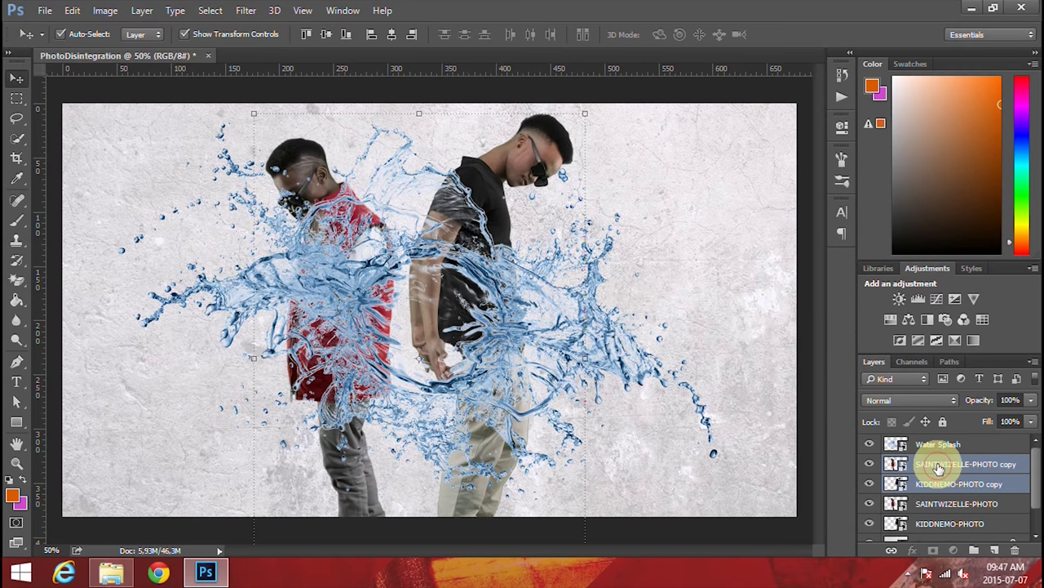
drag(939, 468, 940, 444)
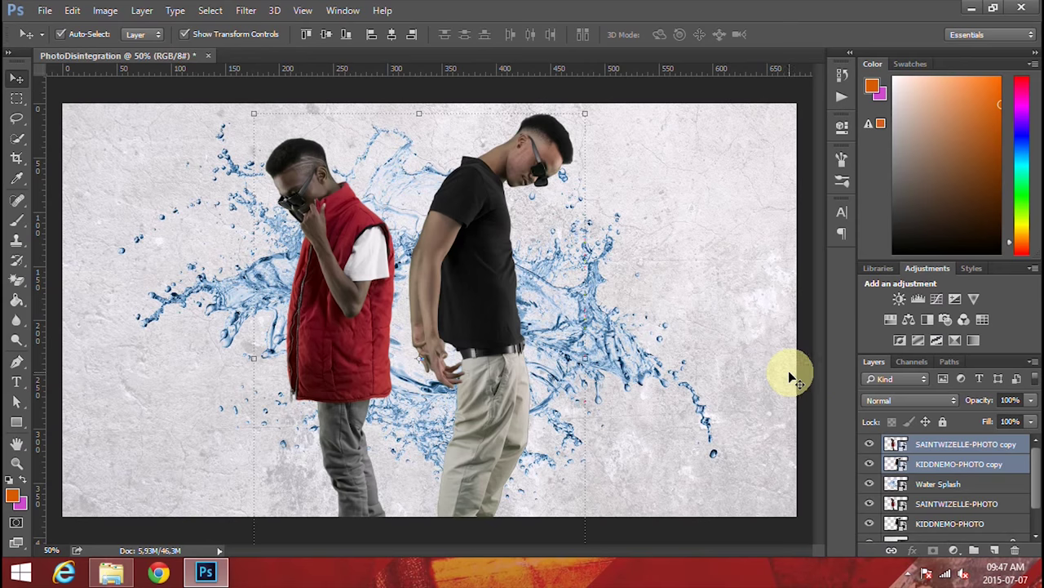
Step: Clip both photo copies to the Water Splash layer with a clipping mask
click(952, 465)
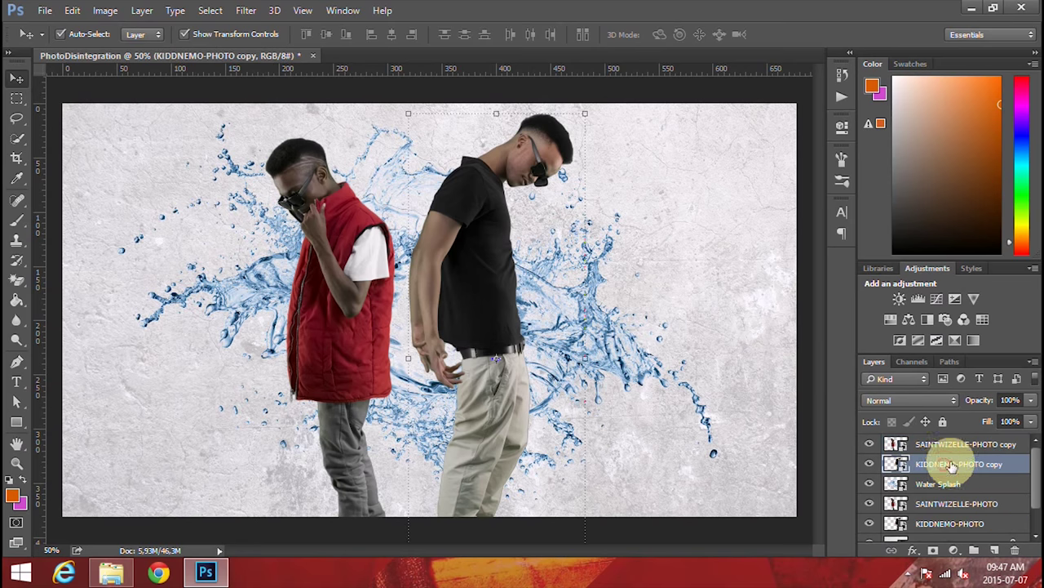
shift+click(951, 447)
right_click(949, 465)
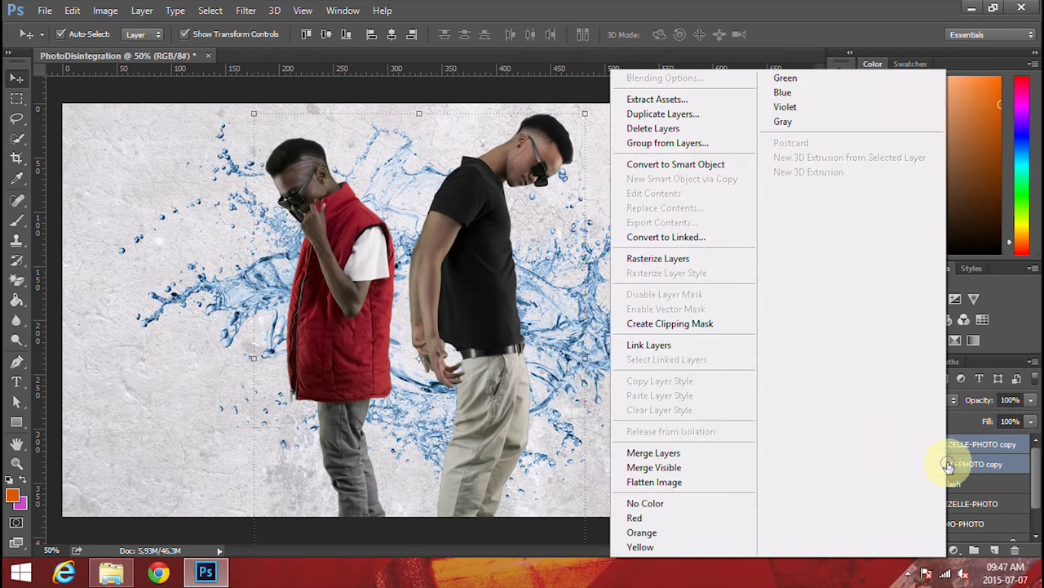
click(699, 324)
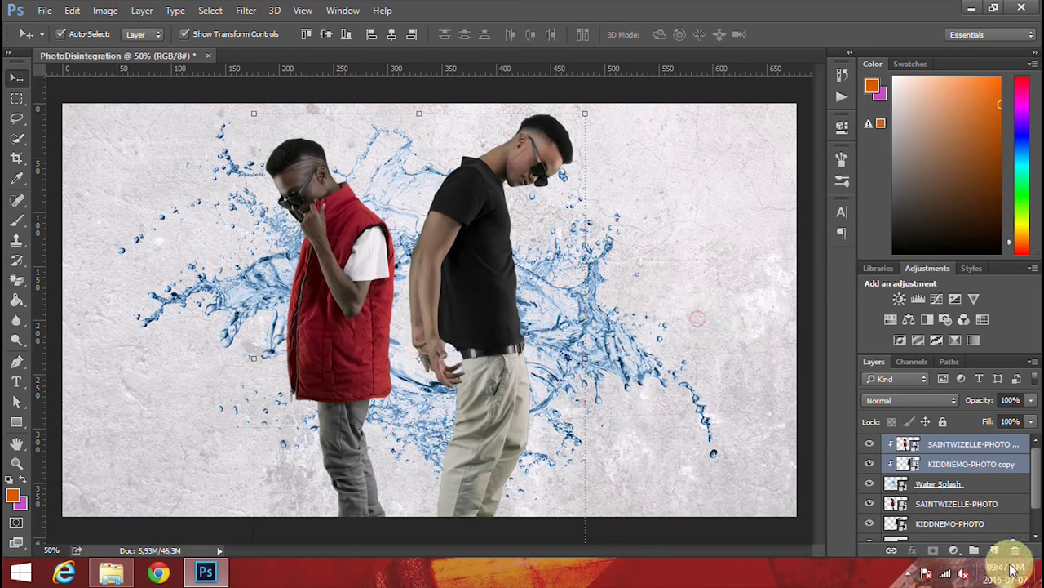
click(947, 465)
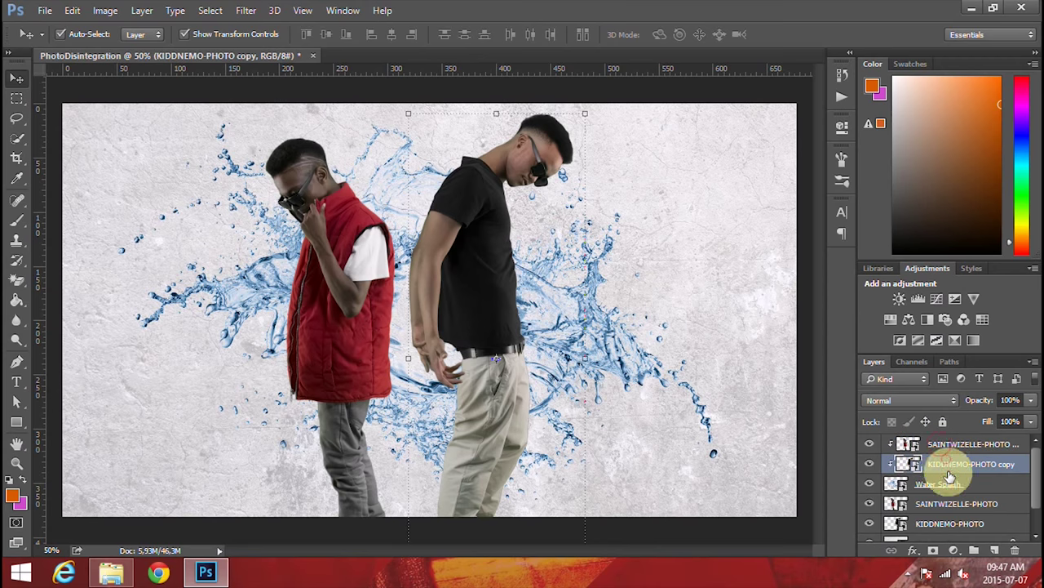
click(869, 484)
click(869, 484)
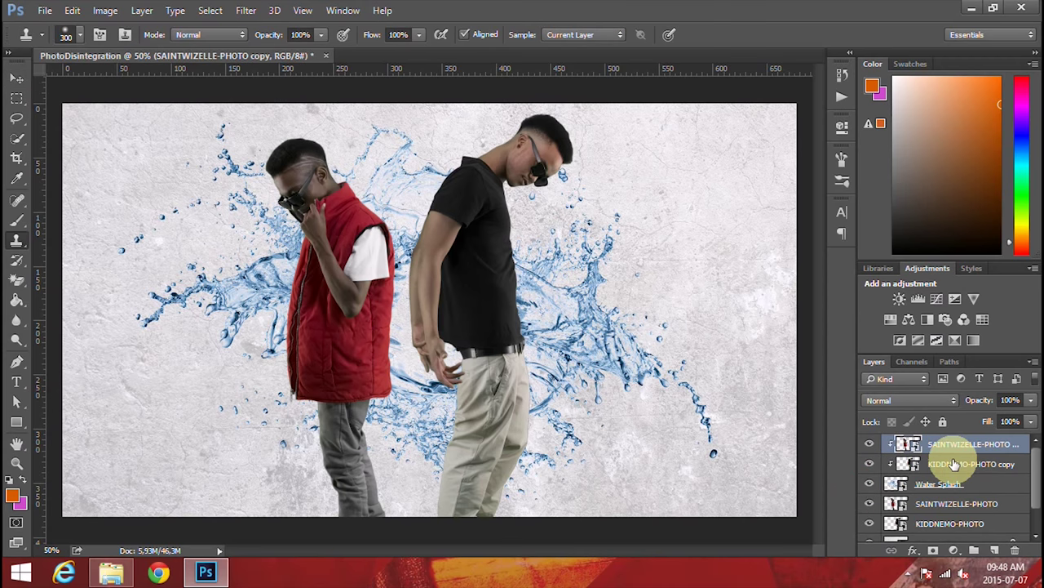
Step: Rasterize the clipped SAINTWIZELLE-PHOTO and KIDDNEMO-PHOTO copy layers
shift+click(957, 466)
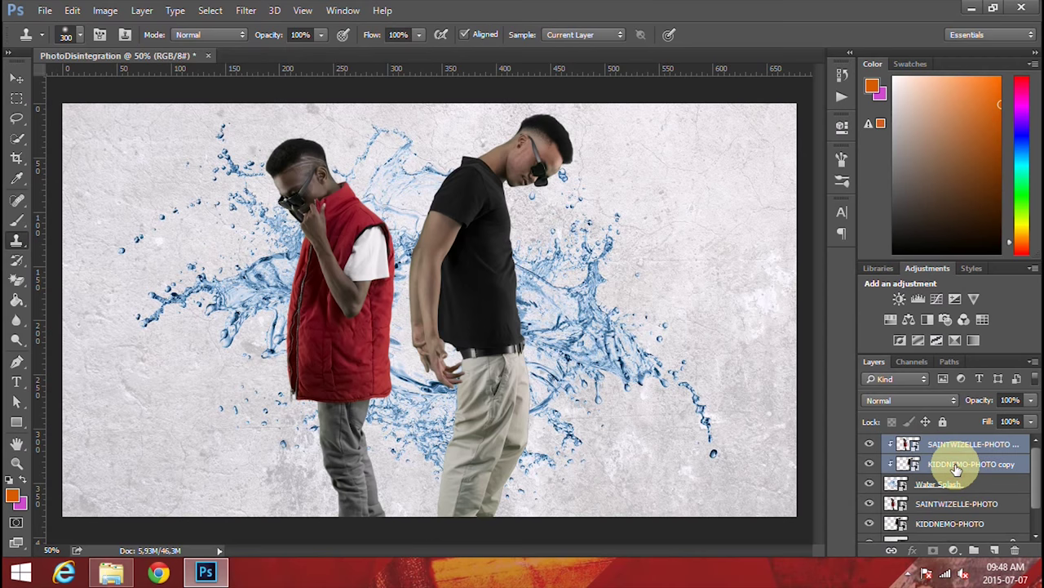
right_click(947, 451)
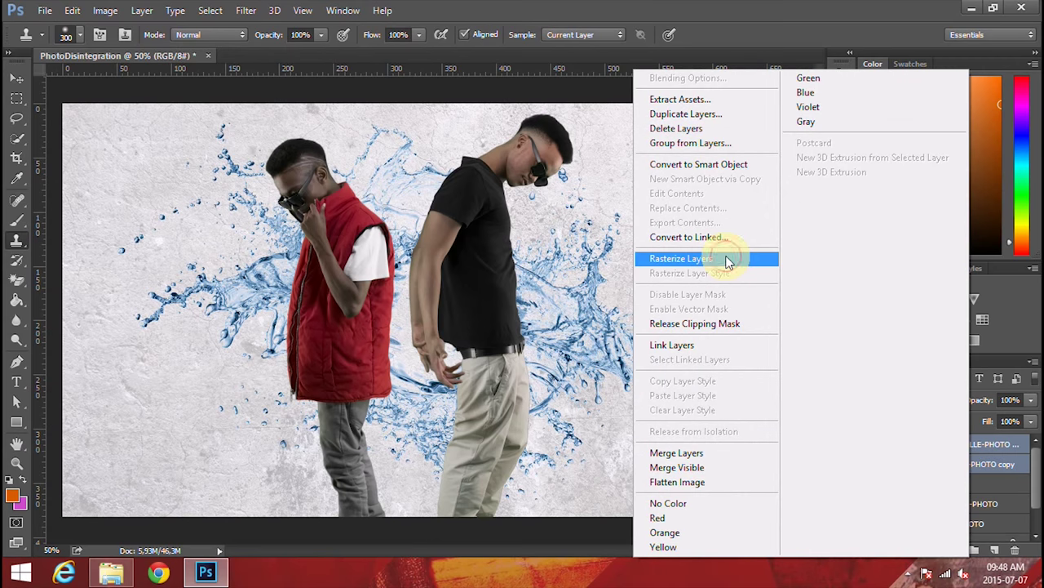
click(726, 259)
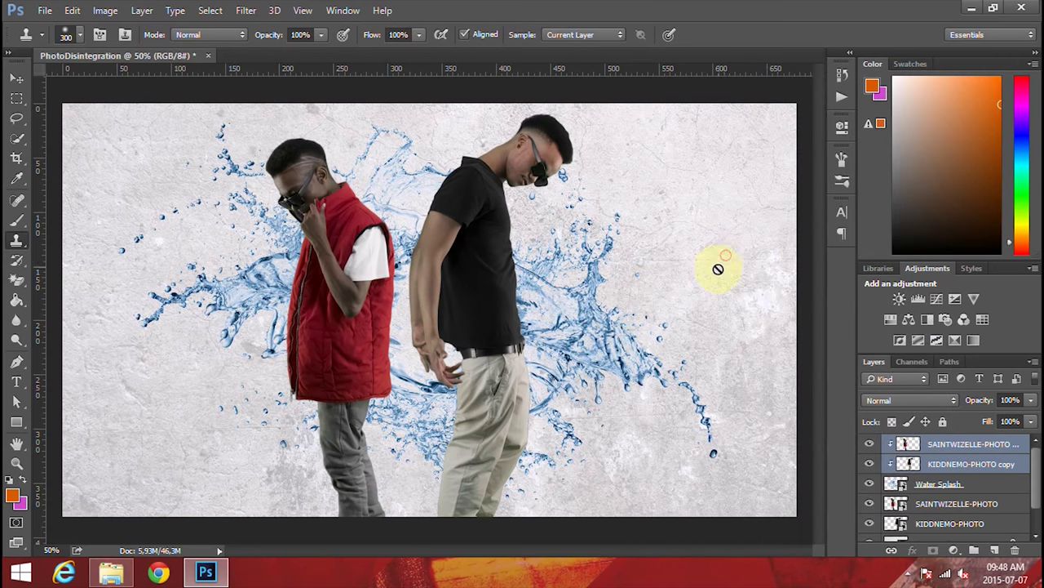
Step: On the KIDDNEMO-PHOTO copy layer, clone the black shirt onto the splash behind the man's mid-back using the Clone Stamp at size 70
click(950, 465)
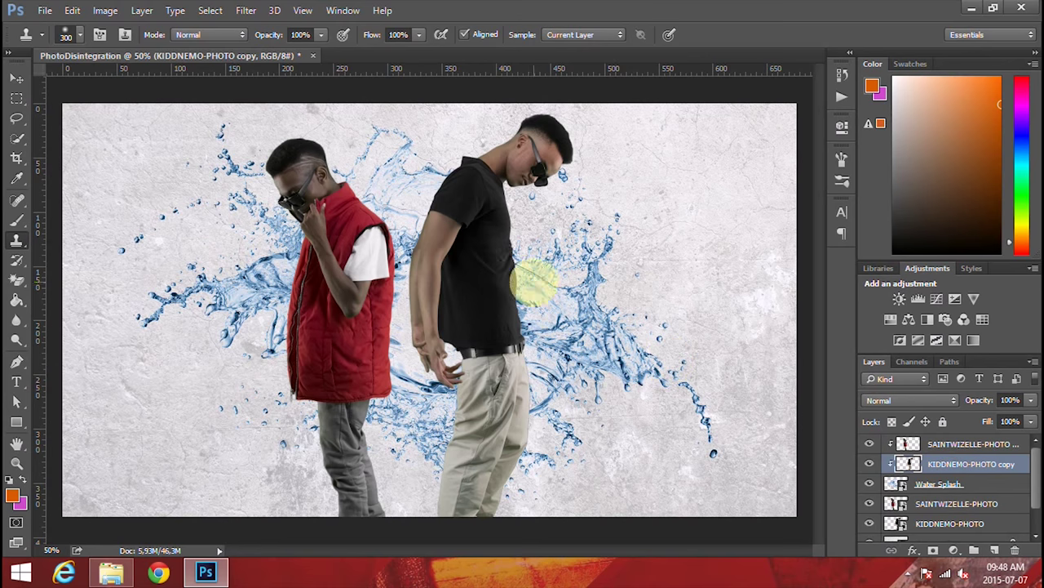
key(z)
click(502, 273)
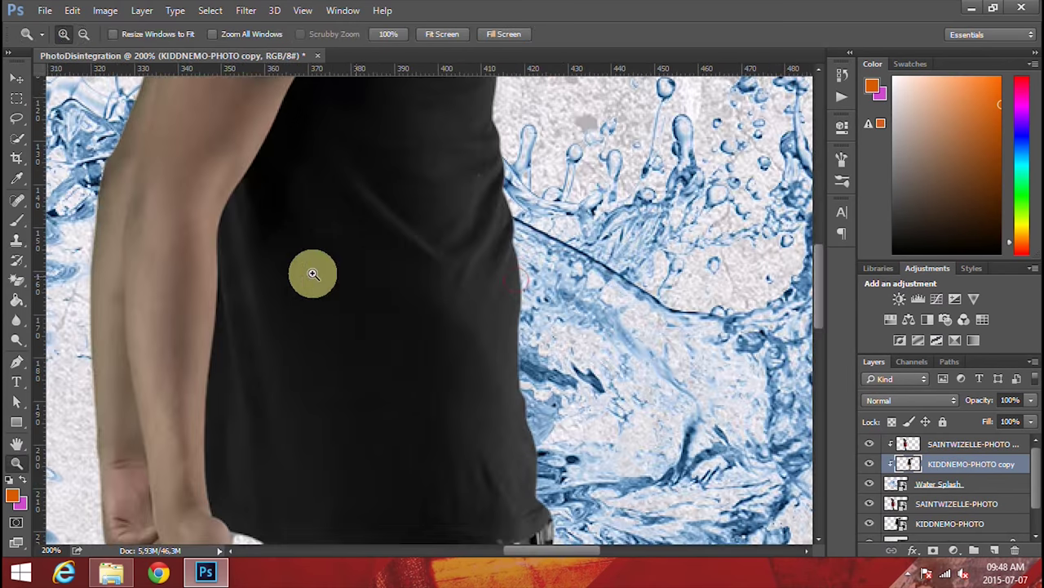
click(17, 239)
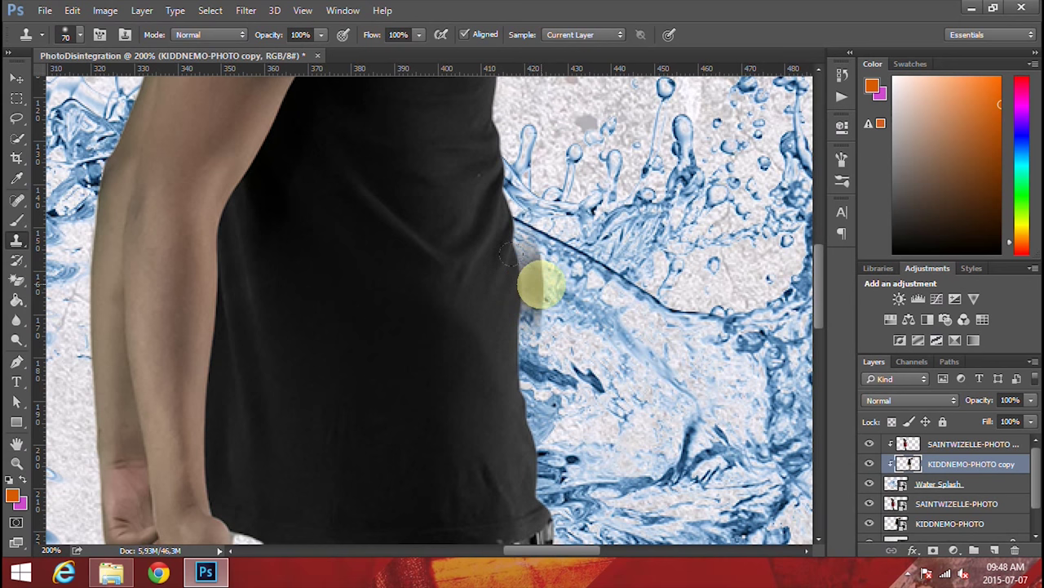
mouse_move(540, 284)
mouse_down()
mouse_move(660, 324)
mouse_move(616, 310)
mouse_move(594, 315)
mouse_move(564, 286)
mouse_move(520, 300)
mouse_move(567, 288)
mouse_move(541, 285)
mouse_move(575, 294)
mouse_move(628, 341)
mouse_move(573, 322)
mouse_move(561, 280)
mouse_move(580, 280)
mouse_move(602, 308)
mouse_move(559, 255)
mouse_move(545, 196)
mouse_move(609, 227)
mouse_move(629, 309)
mouse_move(526, 205)
mouse_move(508, 210)
mouse_move(546, 196)
mouse_move(537, 154)
mouse_up()
click(589, 146)
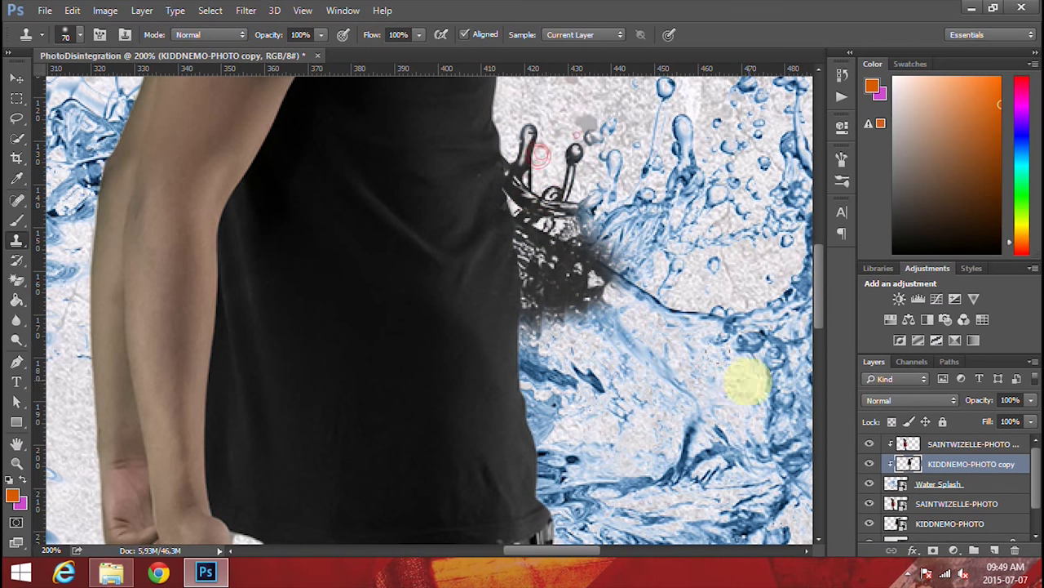
click(536, 147)
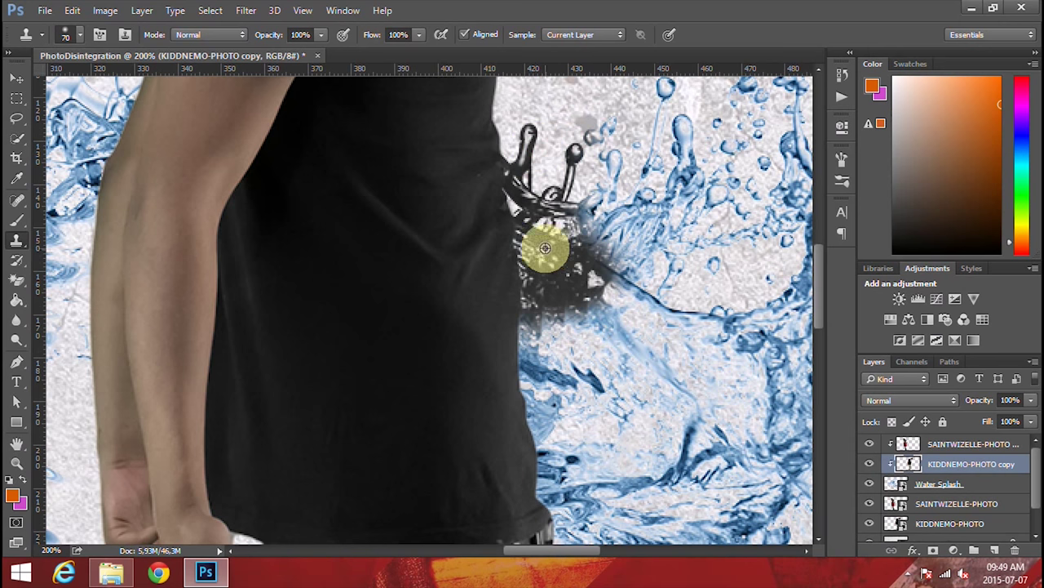
mouse_move(552, 249)
mouse_down()
mouse_move(570, 317)
mouse_move(567, 336)
mouse_move(541, 324)
mouse_move(559, 360)
mouse_move(548, 372)
mouse_move(575, 269)
mouse_move(570, 262)
mouse_move(562, 366)
mouse_move(519, 360)
mouse_move(546, 372)
mouse_up()
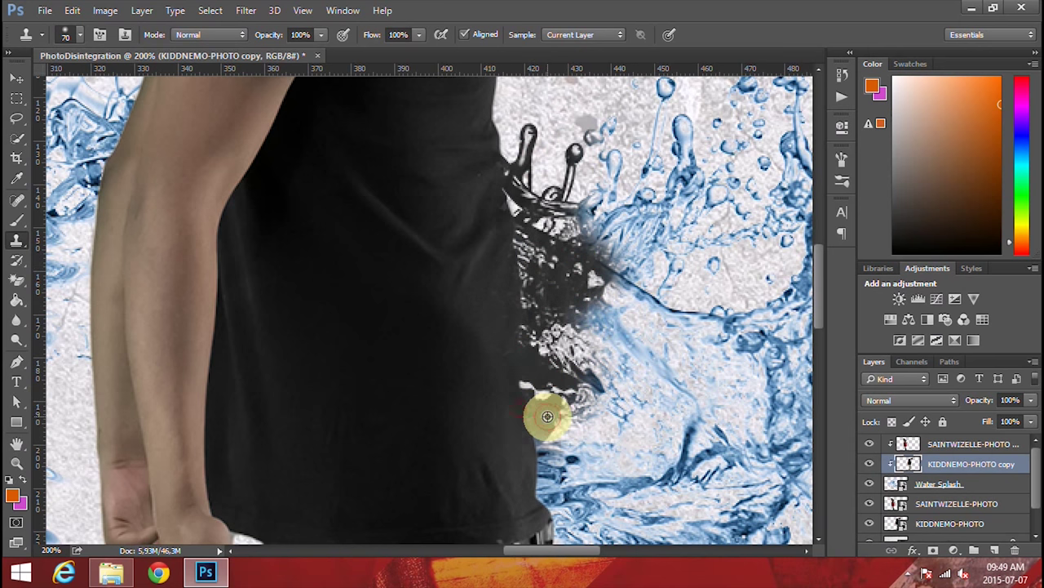
Step: Clone the black shirt onto the splash behind the man's lower back, down to belt level, on the KIDDNEMO-PHOTO copy layer
scroll(659, 380, down, 5)
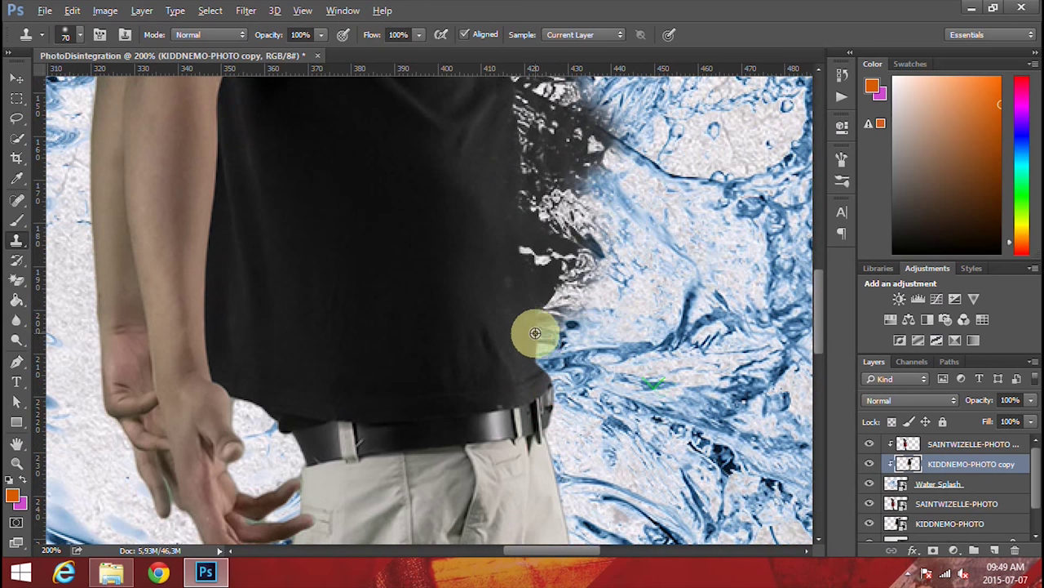
alt+click(535, 333)
mouse_move(561, 344)
mouse_down()
mouse_move(519, 357)
mouse_move(595, 387)
mouse_up()
drag(631, 370, 311, 311)
alt+click(230, 297)
mouse_move(342, 325)
mouse_down()
mouse_move(387, 352)
mouse_move(290, 363)
mouse_up()
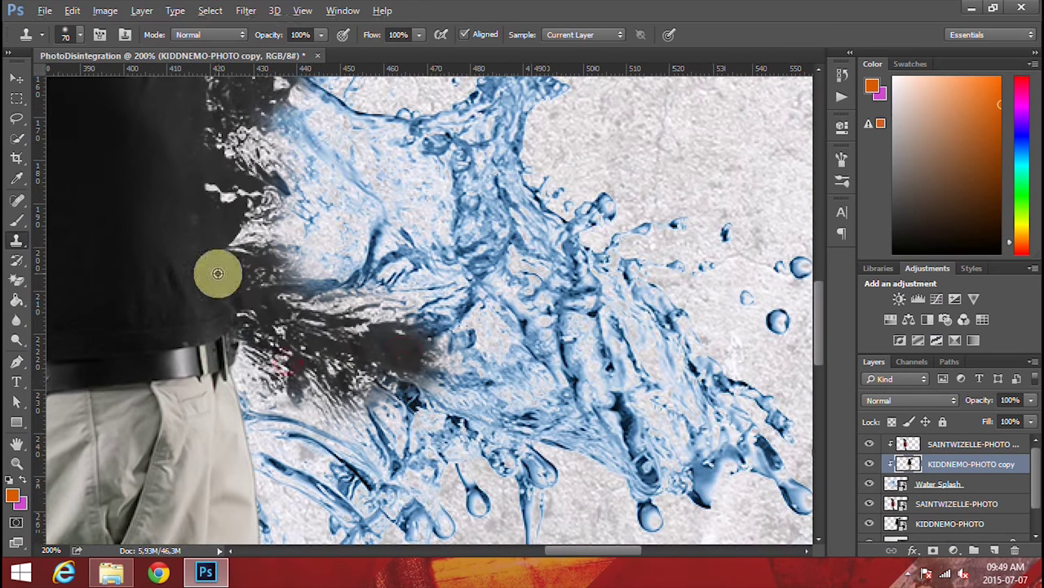
mouse_move(218, 273)
mouse_down()
mouse_move(404, 355)
mouse_move(469, 299)
mouse_move(259, 271)
mouse_move(389, 257)
mouse_move(362, 241)
mouse_move(413, 268)
mouse_move(229, 177)
mouse_move(403, 202)
mouse_move(240, 168)
mouse_move(376, 274)
mouse_move(298, 231)
mouse_move(368, 263)
mouse_move(323, 160)
mouse_move(294, 240)
mouse_move(314, 164)
mouse_move(300, 180)
mouse_move(376, 221)
mouse_move(303, 284)
mouse_up()
Step: Extend the cloned black shirt colour over the splash's upper droplets, central column and outer strands behind the man's back
scroll(231, 176, up, 6)
scroll(302, 285, up, 9)
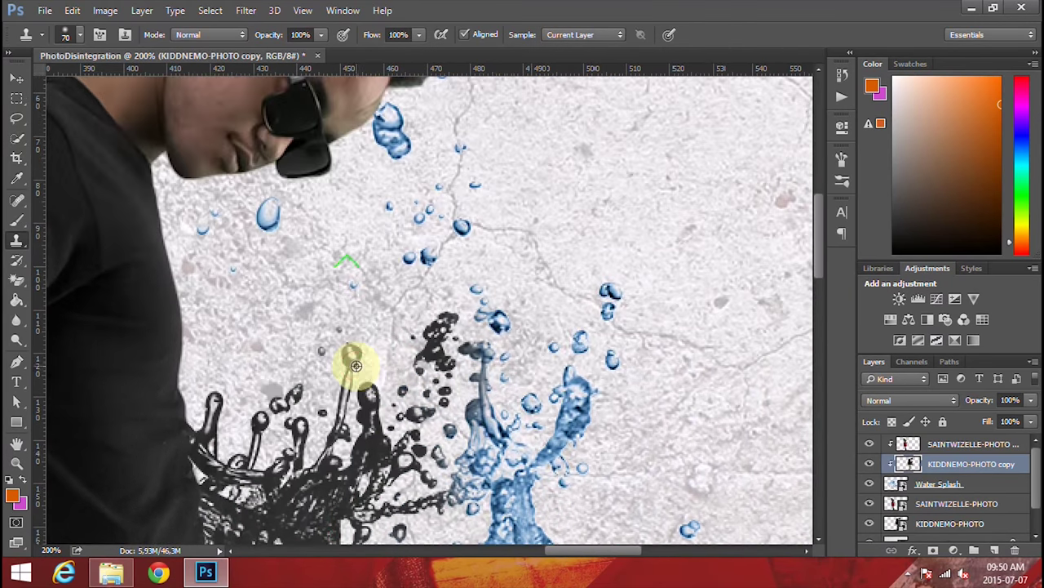
scroll(441, 232, down, 9)
scroll(441, 232, right, 4)
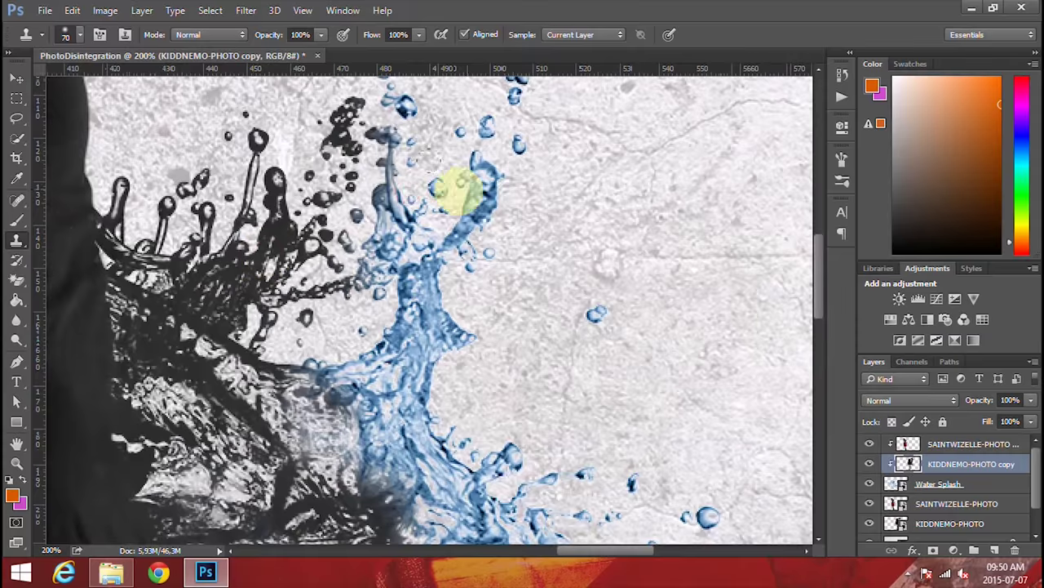
mouse_move(461, 190)
mouse_down()
mouse_move(338, 397)
mouse_move(389, 326)
mouse_move(310, 296)
mouse_move(435, 213)
mouse_move(433, 446)
mouse_up()
scroll(390, 327, down, 5)
mouse_move(419, 392)
mouse_down()
mouse_move(466, 270)
mouse_move(391, 277)
mouse_up()
drag(492, 498, 496, 97)
mouse_move(468, 168)
mouse_down()
mouse_move(454, 232)
mouse_move(391, 217)
mouse_move(621, 193)
mouse_move(505, 217)
mouse_move(594, 237)
mouse_move(543, 283)
mouse_move(398, 333)
mouse_move(536, 327)
mouse_up()
Step: Clone the black shirt texture onto the splash's lower outer edge and the trailing chain of droplets
scroll(465, 92, down, 10)
drag(464, 91, 312, 195)
mouse_move(488, 302)
mouse_down()
mouse_move(593, 329)
mouse_move(520, 351)
mouse_up()
drag(389, 275, 307, 235)
drag(566, 318, 514, 246)
drag(506, 274, 467, 230)
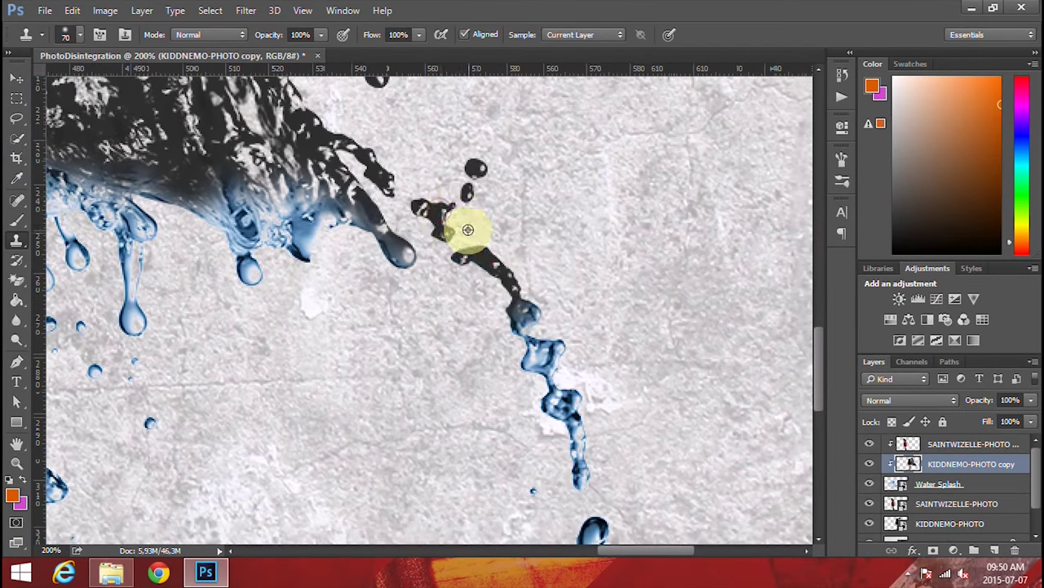
alt+click(467, 230)
drag(531, 321, 468, 163)
drag(463, 159, 531, 375)
click(474, 333)
Step: Clone the khaki trousers onto the splash strands and drips behind the man's hip
drag(361, 217, 808, 383)
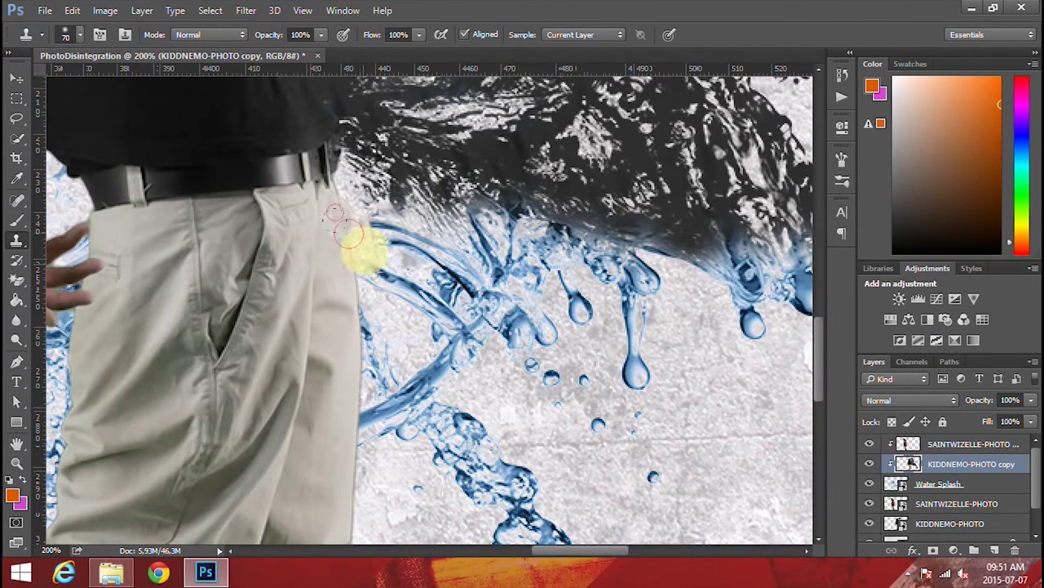
mouse_move(392, 243)
mouse_down()
mouse_move(406, 297)
mouse_move(350, 247)
mouse_move(389, 272)
mouse_move(542, 287)
mouse_move(571, 236)
mouse_move(671, 371)
mouse_up()
alt+click(497, 287)
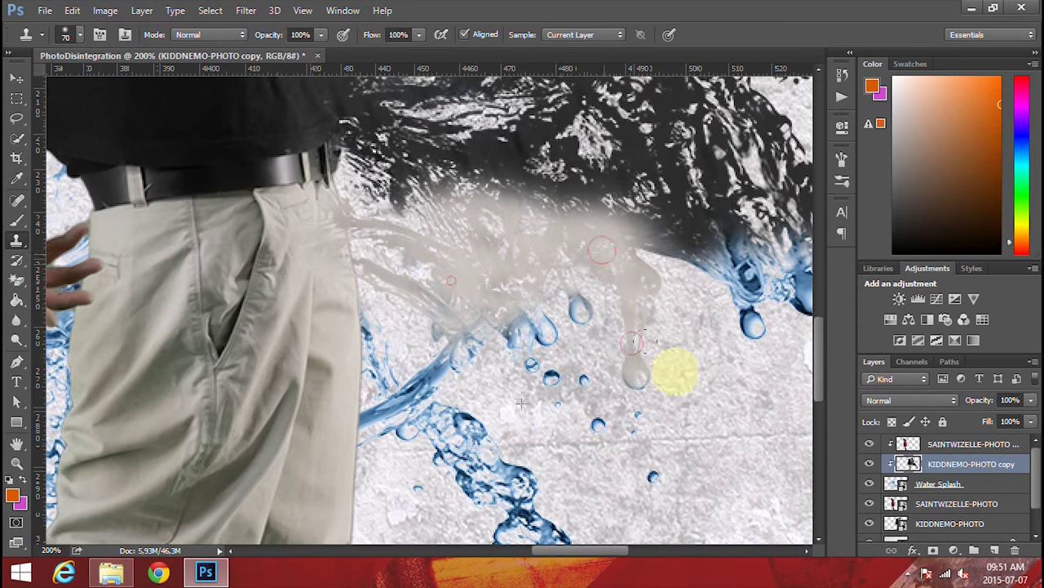
drag(516, 318, 453, 367)
alt+click(462, 256)
Step: Clone the khaki trousers onto the lower splash and droplets behind the legs, and blend the splash at the waist with brush size 175
drag(457, 326, 392, 400)
mouse_move(496, 285)
mouse_down()
mouse_move(380, 182)
mouse_move(245, 237)
mouse_move(313, 416)
mouse_move(163, 310)
mouse_move(201, 261)
mouse_move(457, 410)
mouse_move(287, 419)
mouse_up()
click(452, 440)
mouse_move(395, 465)
mouse_down()
mouse_move(419, 114)
mouse_move(542, 197)
mouse_up()
mouse_move(384, 244)
mouse_down()
mouse_move(436, 245)
mouse_move(457, 274)
mouse_move(419, 315)
mouse_move(410, 180)
mouse_move(615, 305)
mouse_up()
alt+click(393, 191)
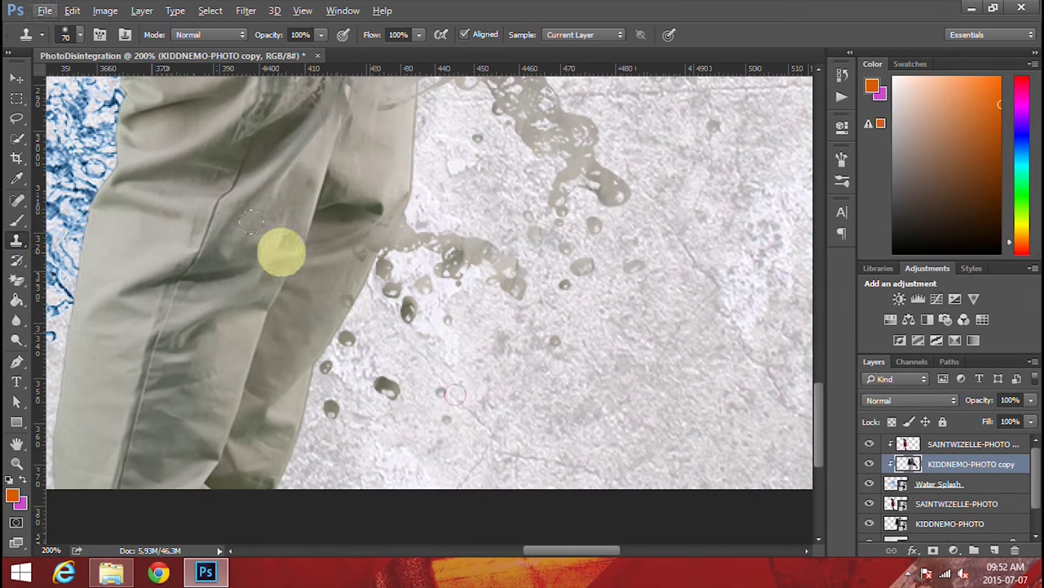
key(ctrl+0)
mouse_move(633, 358)
mouse_down()
mouse_move(585, 389)
mouse_move(571, 383)
mouse_move(582, 383)
mouse_move(591, 448)
mouse_move(659, 423)
mouse_move(598, 440)
mouse_move(567, 332)
mouse_move(622, 364)
mouse_move(604, 383)
mouse_move(583, 498)
mouse_move(411, 472)
mouse_move(500, 439)
mouse_move(440, 449)
mouse_move(438, 419)
mouse_move(456, 490)
mouse_move(409, 431)
mouse_move(419, 386)
mouse_move(402, 437)
mouse_move(383, 417)
mouse_move(736, 427)
mouse_move(541, 359)
mouse_up()
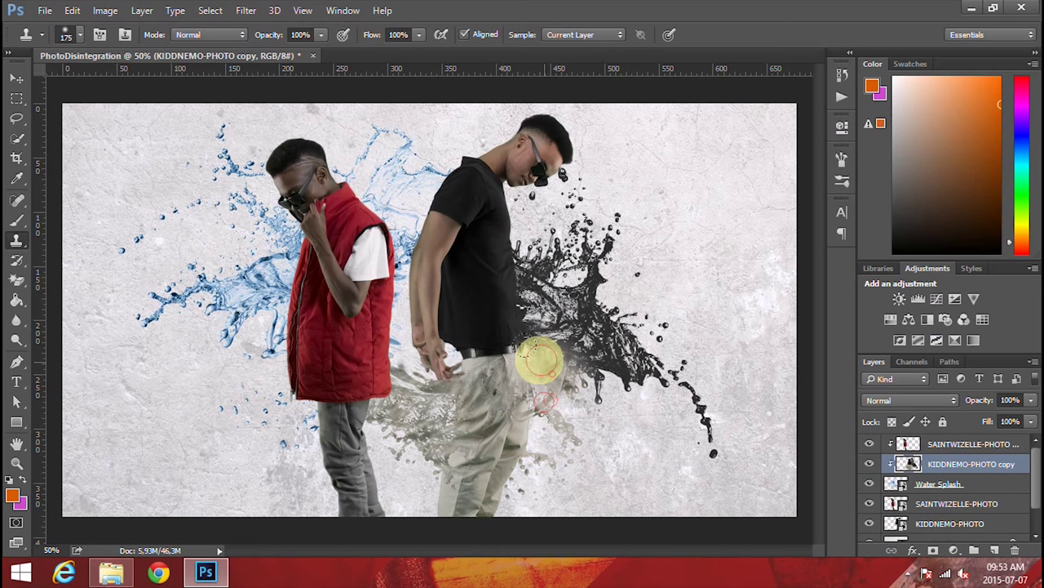
Step: On the SAINTWIZELLE-PHOTO copy layer, clone the red vest onto the splash behind the shoulder with the Clone Stamp at size 45
click(946, 444)
key(bracketleft)
key(bracketleft)
key(bracketleft)
key(bracketleft)
key(bracketleft)
key(bracketleft)
key(bracketleft)
key(bracketleft)
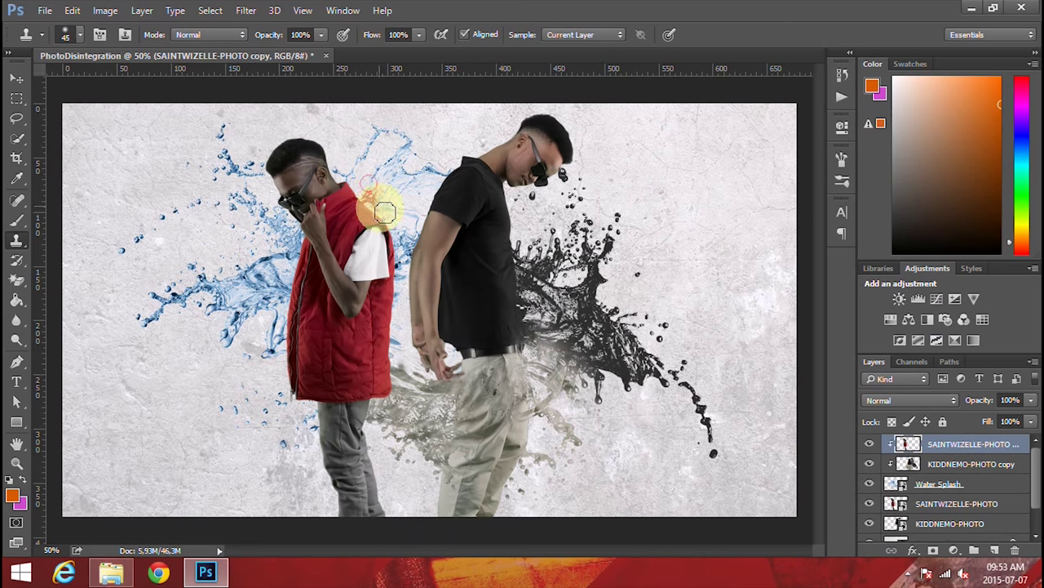
mouse_move(366, 215)
mouse_down()
mouse_move(427, 221)
mouse_move(411, 235)
mouse_up()
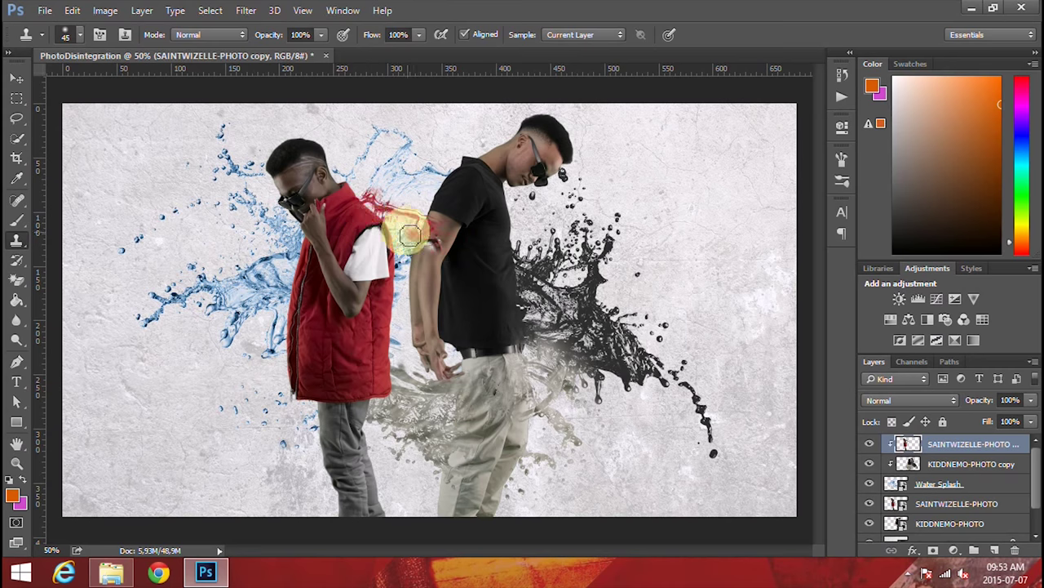
Step: Clone the red vest onto the fine splash details beside the armhole and white sleeve with the brush at size 10
scroll(400, 232, up, 5)
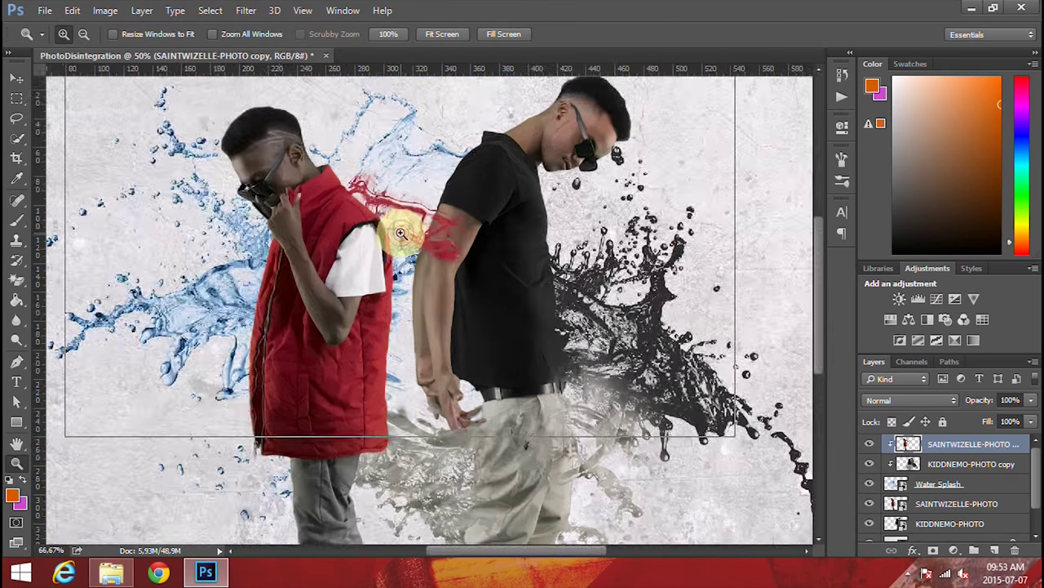
key(bracketleft)
key(bracketleft)
key(bracketleft)
key(bracketleft)
key(bracketleft)
key(bracketleft)
key(bracketleft)
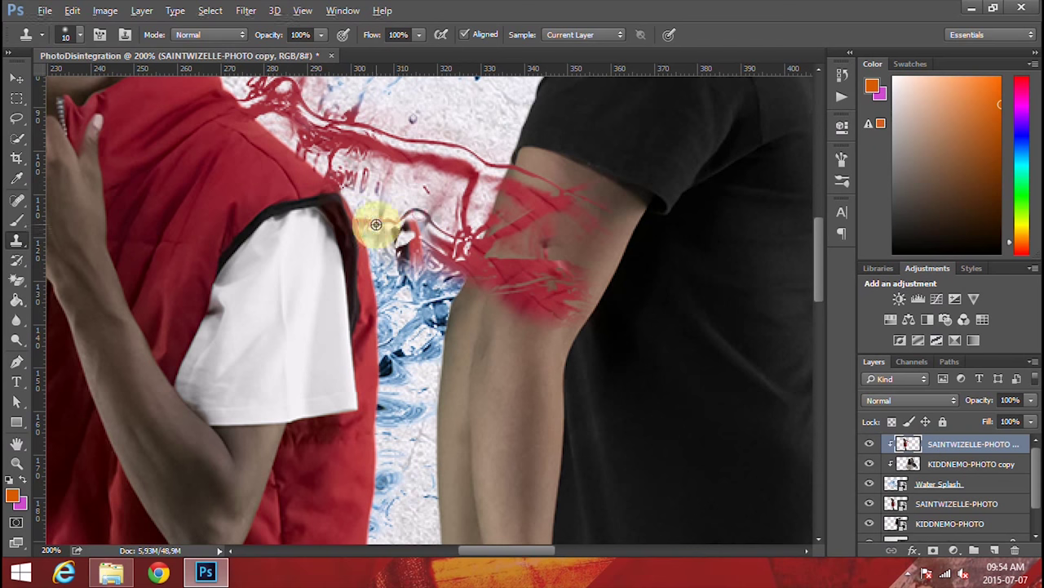
scroll(384, 204, up, 2)
scroll(403, 182, down, 3)
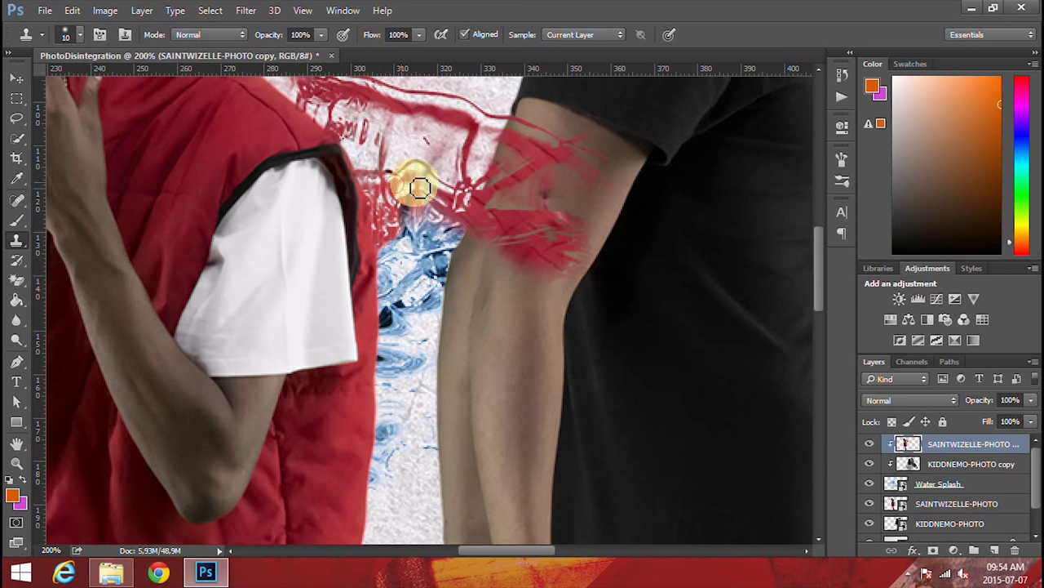
alt+click(375, 303)
drag(385, 302, 383, 327)
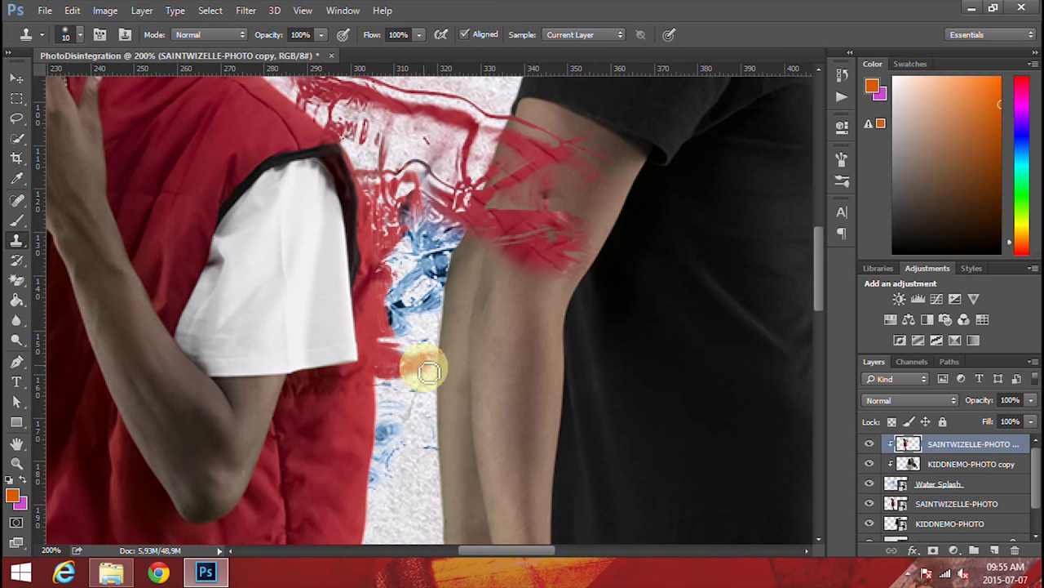
Step: Enlarge the clone brush to size 35 and extend the red splash across the other man's arm and black shirt
mouse_move(430, 372)
mouse_down()
mouse_move(386, 306)
mouse_move(393, 314)
mouse_move(432, 274)
mouse_move(387, 317)
mouse_move(415, 333)
mouse_move(379, 300)
mouse_move(393, 312)
mouse_move(364, 309)
mouse_move(438, 329)
mouse_move(388, 330)
mouse_move(426, 270)
mouse_move(417, 230)
mouse_move(406, 260)
mouse_move(410, 237)
mouse_move(438, 264)
mouse_move(429, 206)
mouse_move(447, 245)
mouse_move(400, 175)
mouse_move(438, 261)
mouse_move(412, 320)
mouse_move(434, 310)
mouse_move(405, 301)
mouse_move(420, 258)
mouse_move(452, 239)
mouse_move(471, 239)
mouse_move(454, 288)
mouse_move(500, 261)
mouse_move(630, 228)
mouse_move(440, 226)
mouse_move(638, 232)
mouse_move(434, 237)
mouse_up()
key(bracketright)
key(bracketright)
key(bracketright)
key(bracketright)
key(bracketright)
click(725, 163)
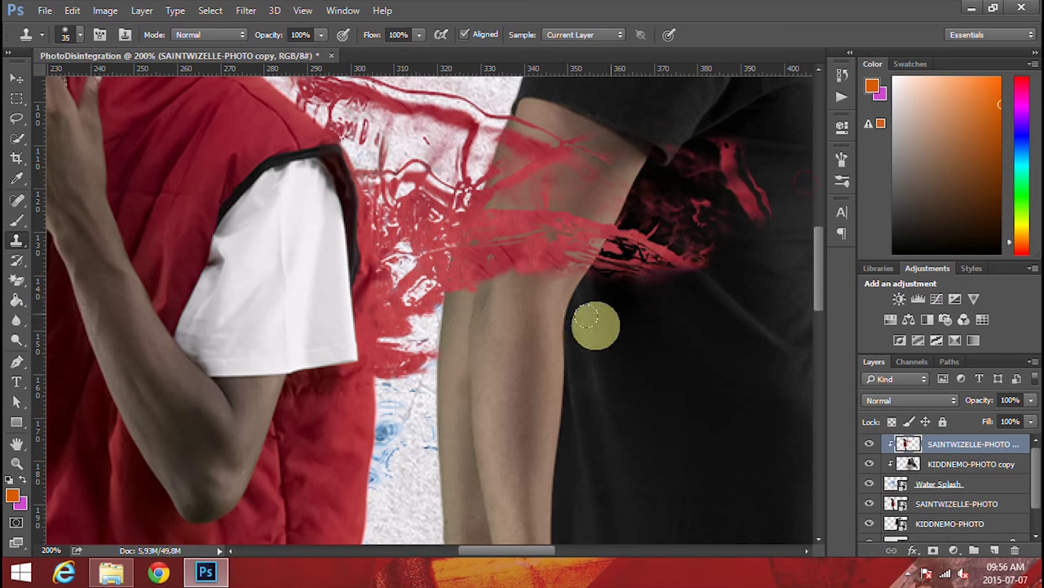
Step: Clone the red vest onto the splash along its back edge below the sleeve with the brush at size 15
scroll(490, 343, down, 5)
key(bracketleft)
key(bracketleft)
key(bracketleft)
key(bracketleft)
alt+click(368, 254)
mouse_move(368, 253)
mouse_down()
mouse_move(381, 297)
mouse_move(380, 236)
mouse_move(429, 224)
mouse_move(455, 202)
mouse_move(391, 187)
mouse_up()
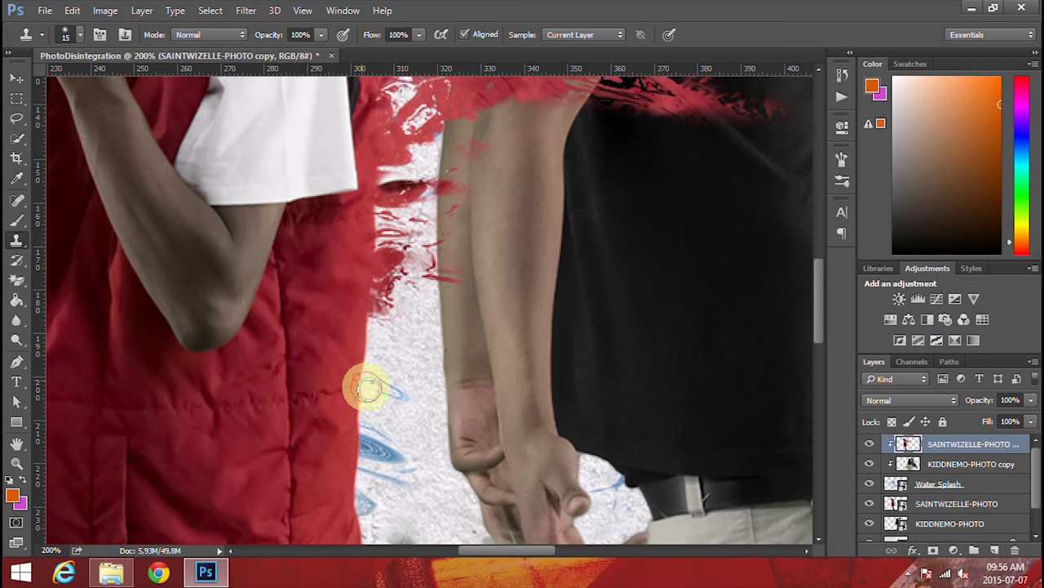
alt+click(343, 366)
mouse_move(367, 386)
mouse_down()
mouse_move(399, 399)
mouse_move(358, 373)
mouse_up()
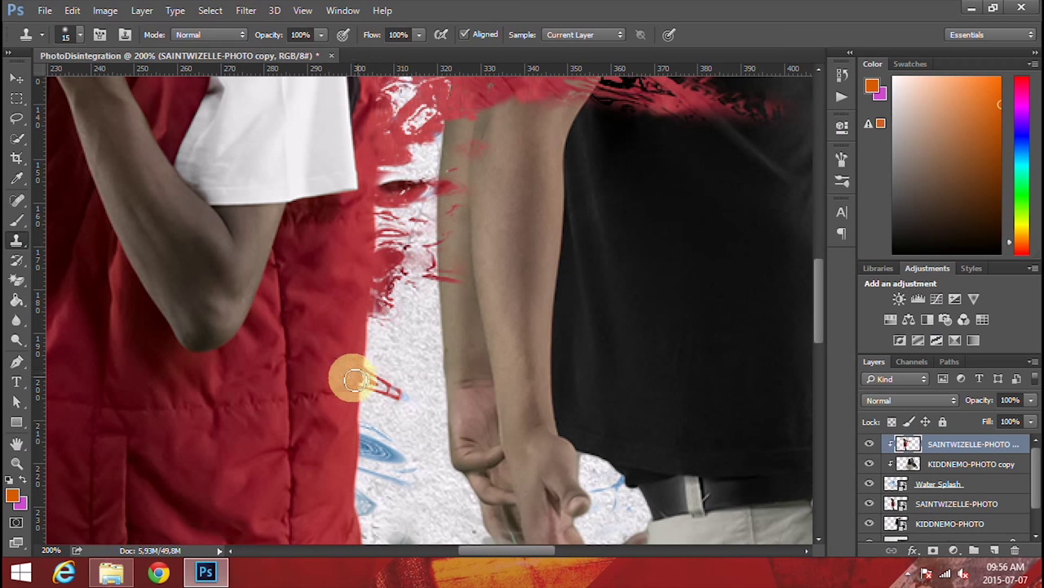
Step: Clone the red vest onto the splash strands at its lower back, using brush size 35 for the larger strands near the hem
scroll(352, 271, down, 4)
mouse_move(366, 277)
mouse_down()
mouse_move(386, 304)
mouse_move(419, 308)
mouse_move(356, 306)
mouse_move(401, 327)
mouse_move(330, 310)
mouse_move(430, 333)
mouse_up()
alt+click(345, 303)
alt+click(327, 306)
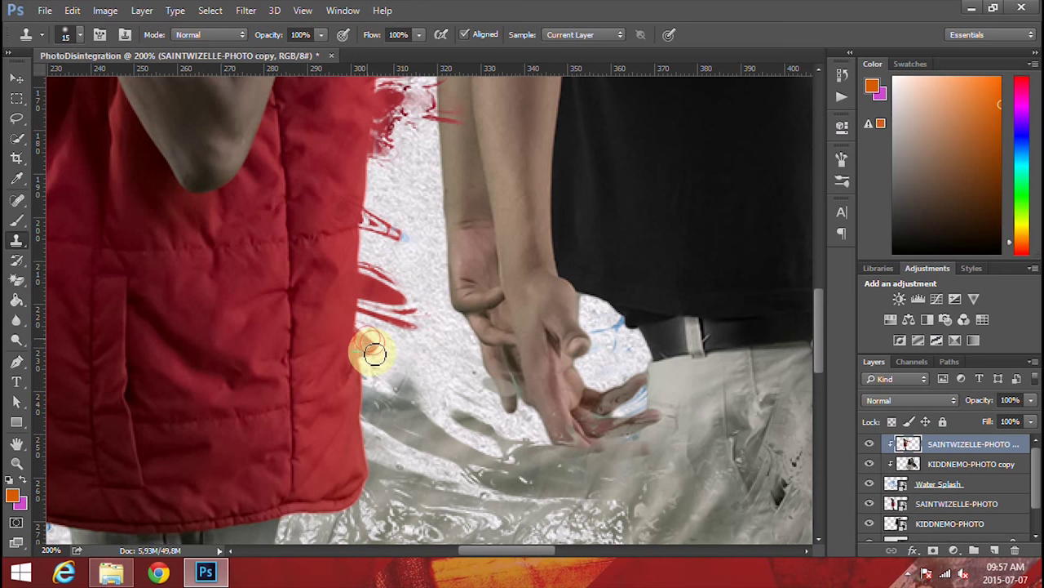
scroll(371, 349, down, 2)
mouse_move(367, 338)
mouse_down()
mouse_move(389, 345)
mouse_move(340, 336)
mouse_move(416, 297)
mouse_move(350, 356)
mouse_move(389, 396)
mouse_move(319, 344)
mouse_up()
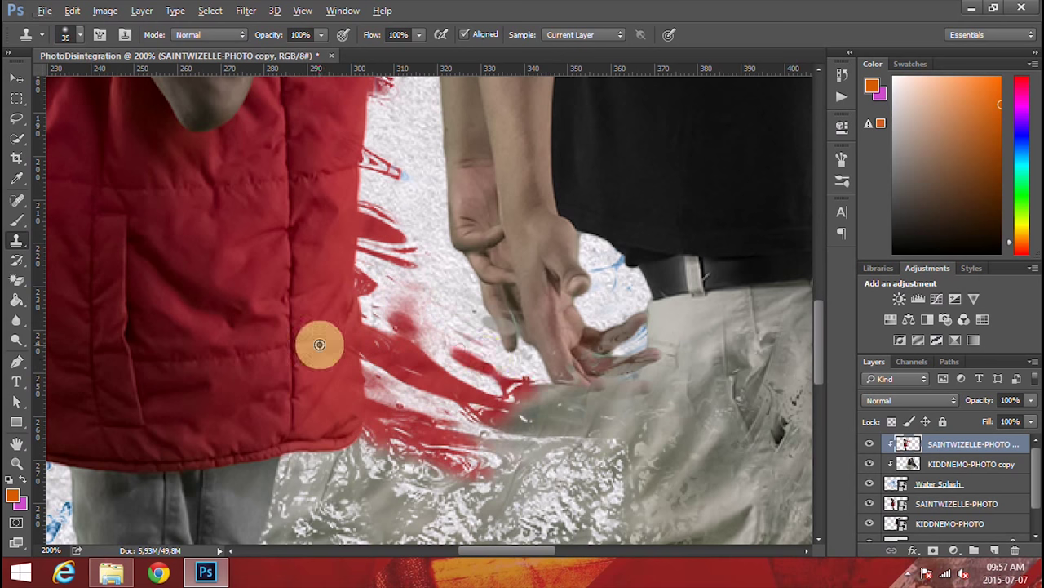
Step: Clone the grey jeans onto the splash just below the back of the red vest's hem
alt+click(320, 344)
scroll(499, 422, down, 6)
drag(337, 266, 322, 237)
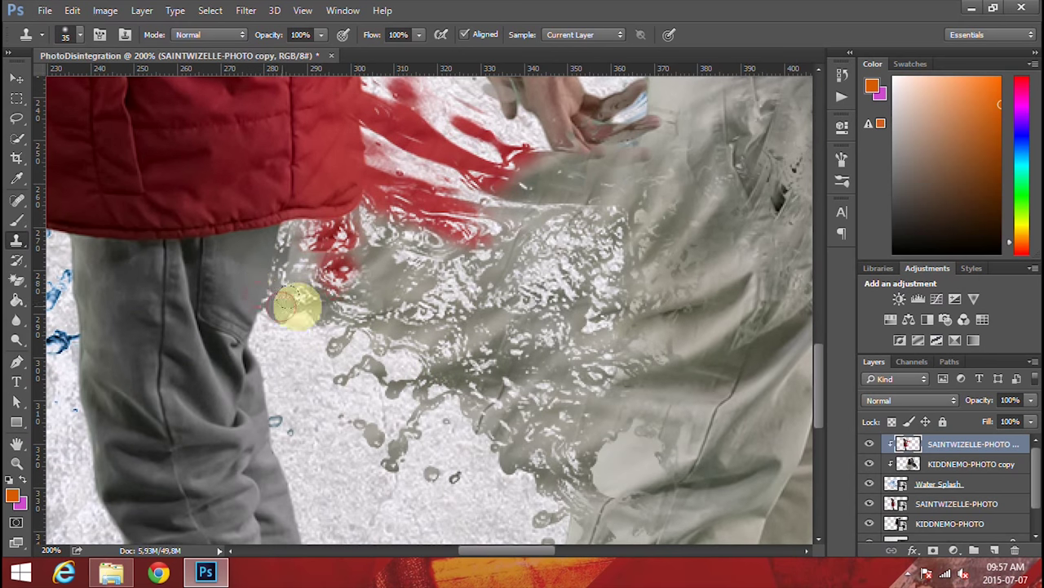
mouse_move(298, 306)
mouse_down()
mouse_move(329, 268)
mouse_move(320, 327)
mouse_move(362, 264)
mouse_move(245, 266)
mouse_up()
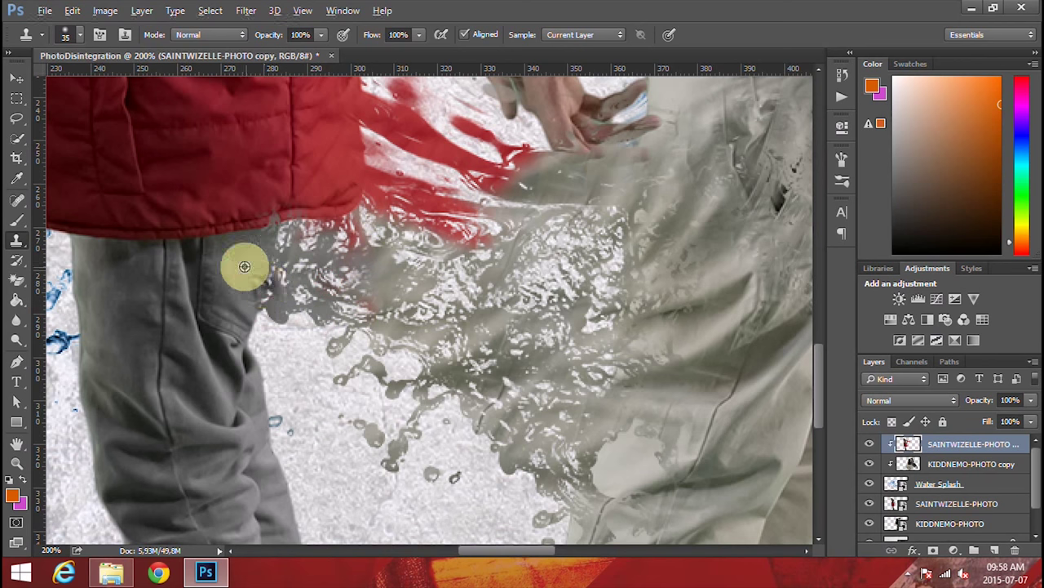
alt+click(268, 252)
mouse_move(377, 325)
mouse_down()
mouse_move(394, 357)
mouse_move(405, 305)
mouse_up()
Step: Clone the red collar onto the splash arc rising behind the man's neck with the Clone Stamp at size 20
key(z)
alt+click(379, 257)
alt+click(380, 257)
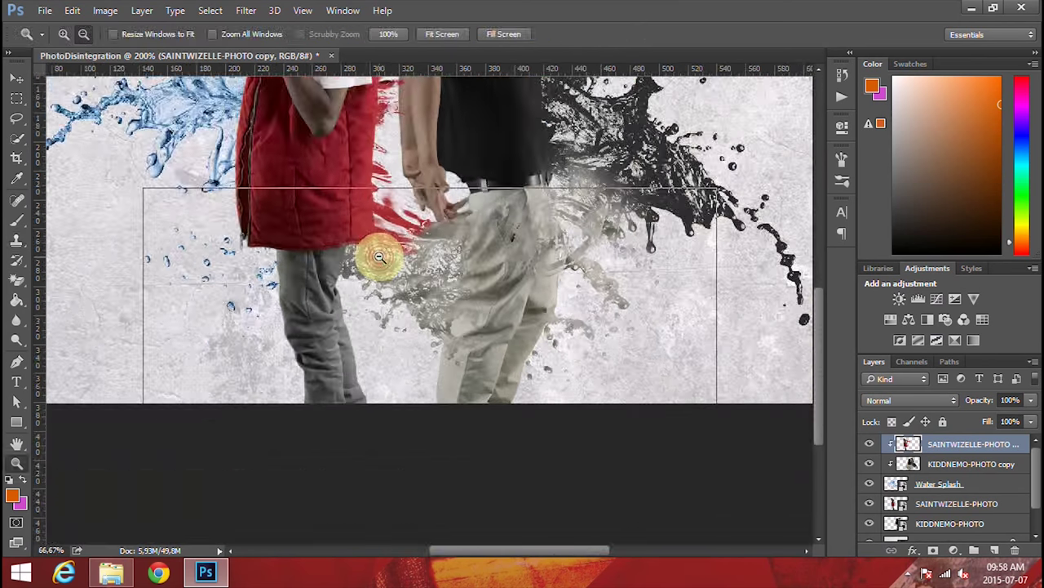
click(368, 158)
click(368, 159)
scroll(460, 205, up, 2)
click(16, 240)
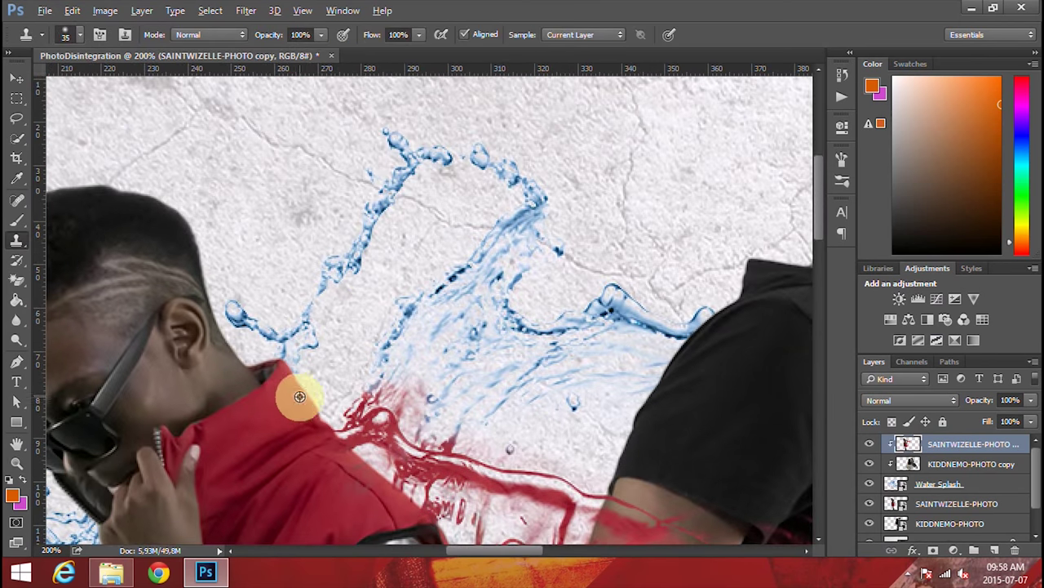
mouse_move(285, 379)
mouse_down()
mouse_move(305, 331)
mouse_move(297, 384)
mouse_move(281, 343)
mouse_up()
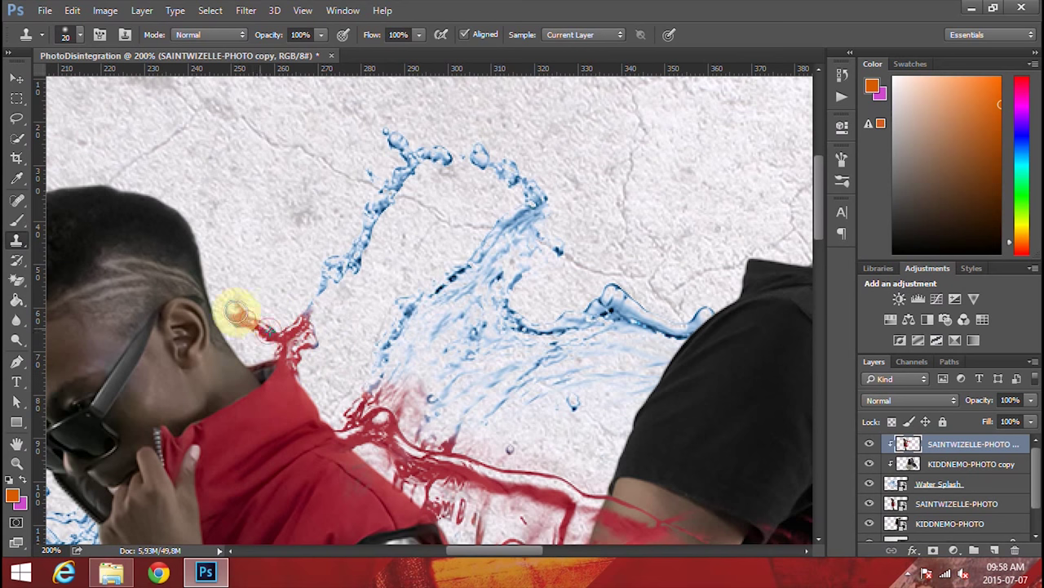
mouse_move(236, 312)
mouse_down()
mouse_move(305, 321)
mouse_move(335, 275)
mouse_up()
drag(301, 341, 378, 216)
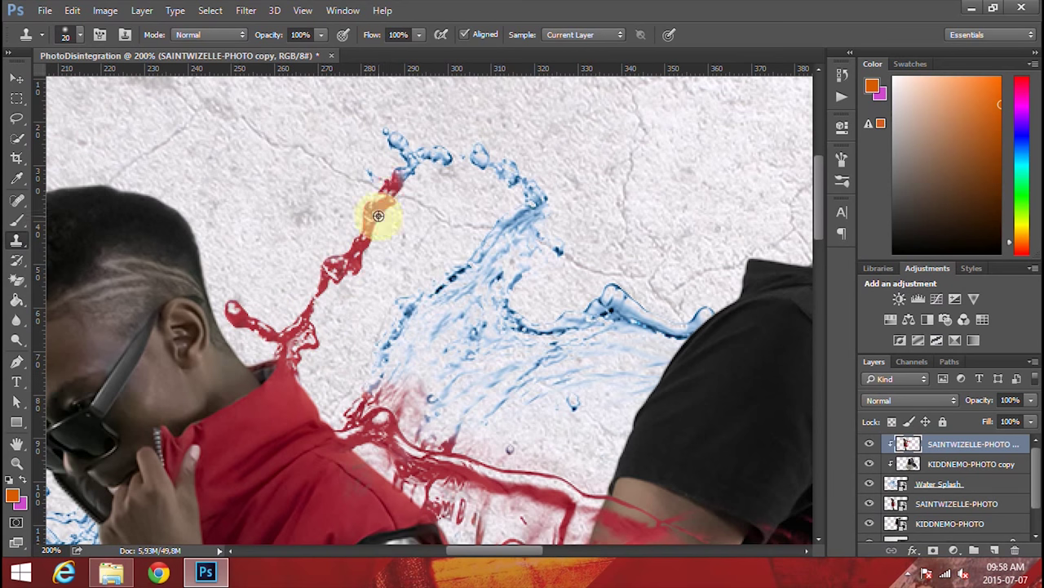
Step: Continue cloning red over the top of the splash arc and down its strands to the vest's shoulder
drag(392, 147, 430, 158)
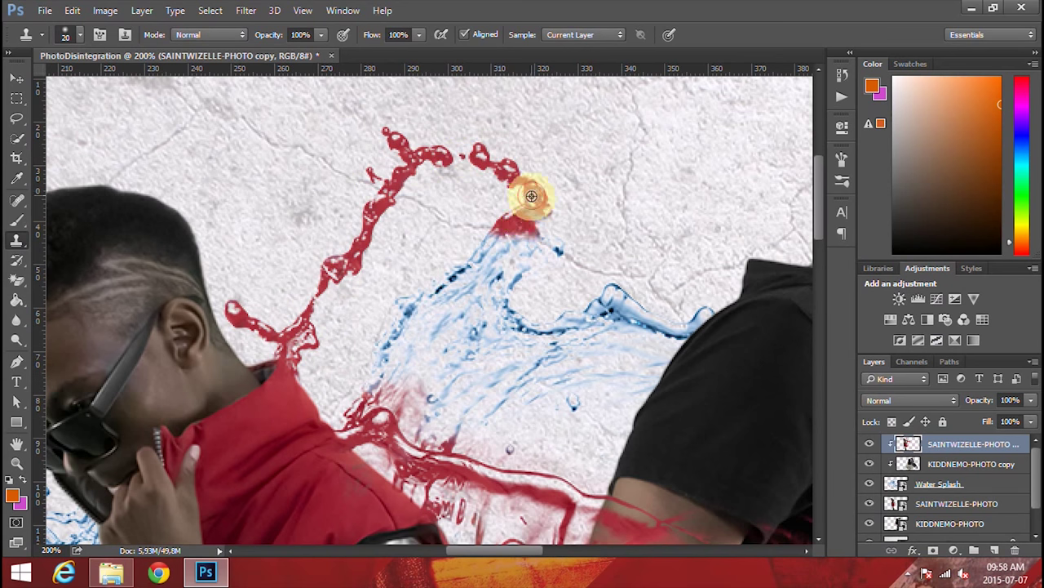
mouse_move(531, 196)
mouse_down()
mouse_move(531, 242)
mouse_move(457, 278)
mouse_up()
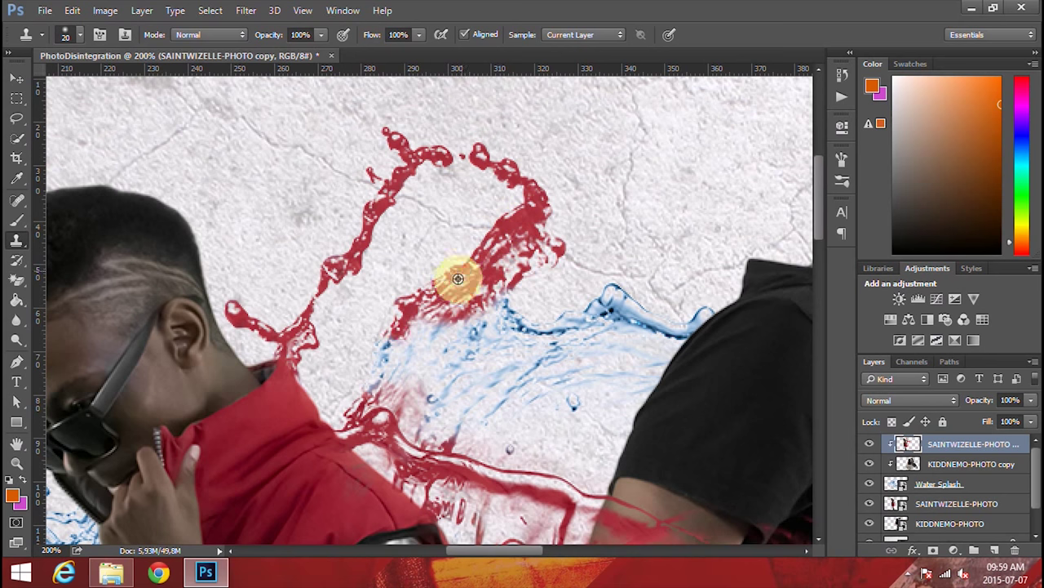
alt+click(458, 278)
drag(395, 341, 374, 384)
Step: On the KIDDNEMO-PHOTO copy layer, clone the black shirt onto the splash between the red arc and the man's shoulder
click(954, 465)
drag(720, 320, 573, 289)
mouse_move(555, 300)
mouse_down()
mouse_move(573, 286)
mouse_move(510, 299)
mouse_move(495, 350)
mouse_move(531, 334)
mouse_move(489, 331)
mouse_move(510, 274)
mouse_move(460, 343)
mouse_move(424, 334)
mouse_move(435, 343)
mouse_move(418, 320)
mouse_move(326, 338)
mouse_move(286, 299)
mouse_up()
Step: Return to the SAINTWIZELLE-PHOTO copy layer and clone red onto the remaining blue strand tip at the vest's back edge
key(alt+bracketright)
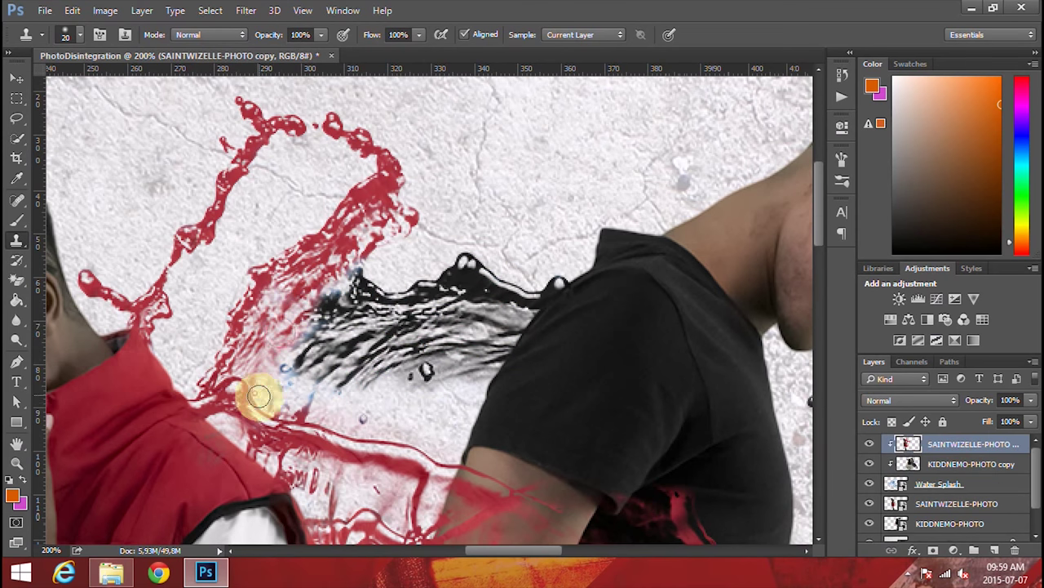
drag(433, 497, 436, 171)
drag(288, 456, 440, 174)
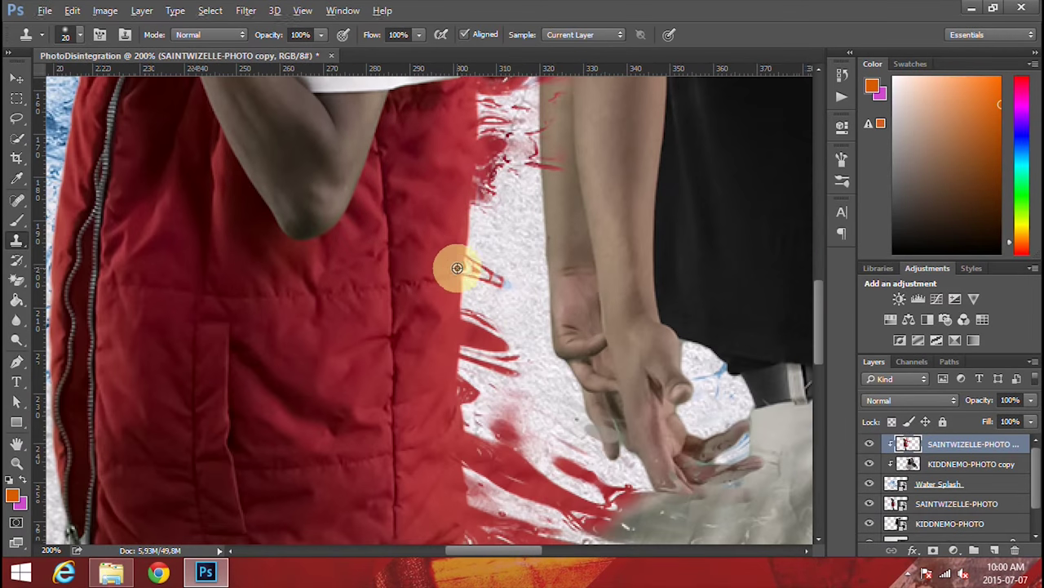
alt+click(457, 267)
click(506, 284)
Step: Clone the grey jeans onto the water droplets around the legs below the vest's hem
drag(244, 482, 455, 130)
click(357, 281)
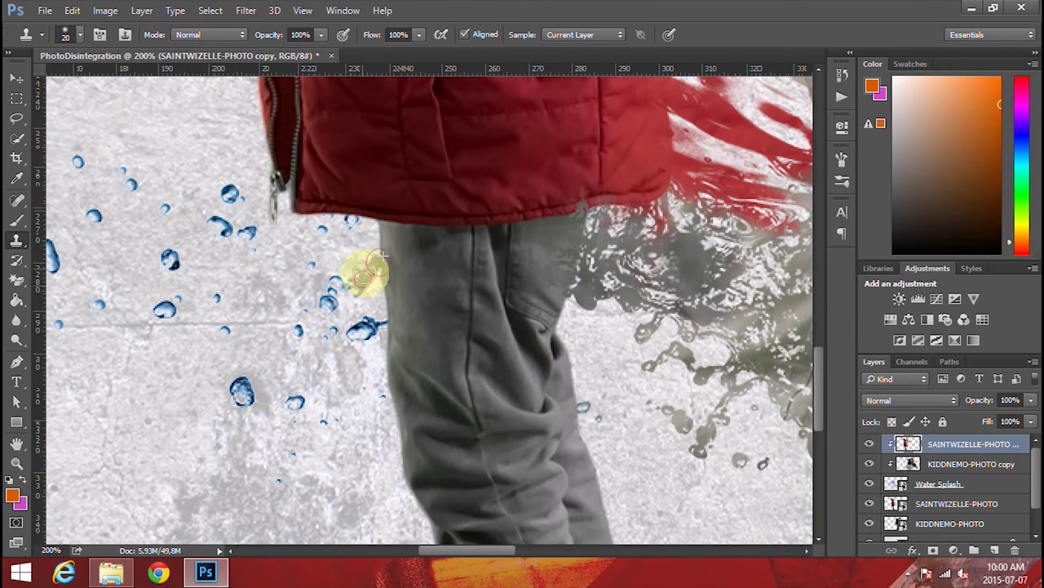
mouse_move(365, 273)
mouse_down()
mouse_move(397, 326)
mouse_move(432, 329)
mouse_move(433, 318)
mouse_up()
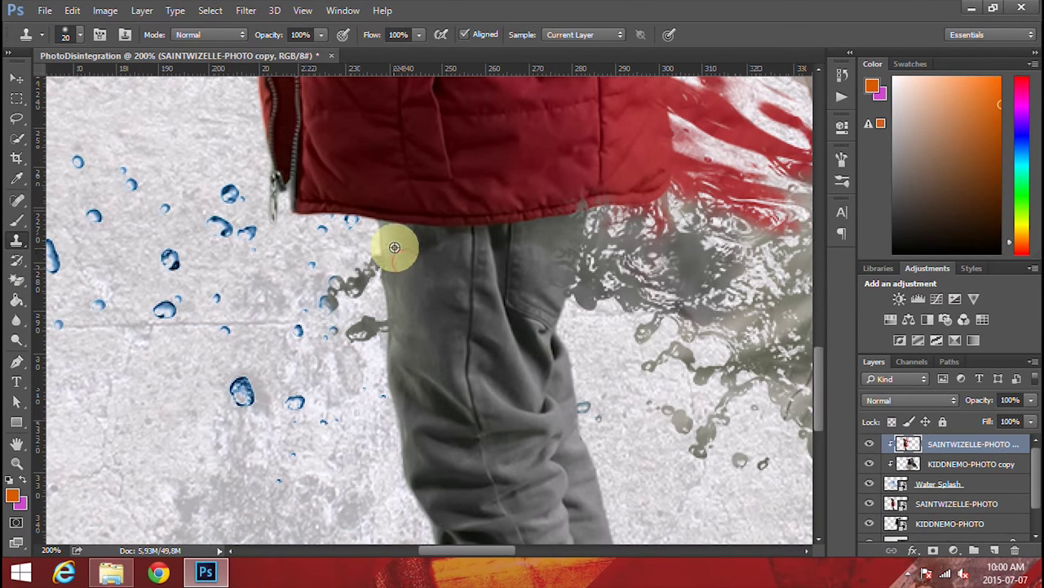
mouse_move(394, 247)
mouse_down()
mouse_move(310, 266)
mouse_move(324, 324)
mouse_up()
mouse_move(391, 387)
mouse_down()
mouse_move(308, 326)
mouse_move(306, 394)
mouse_up()
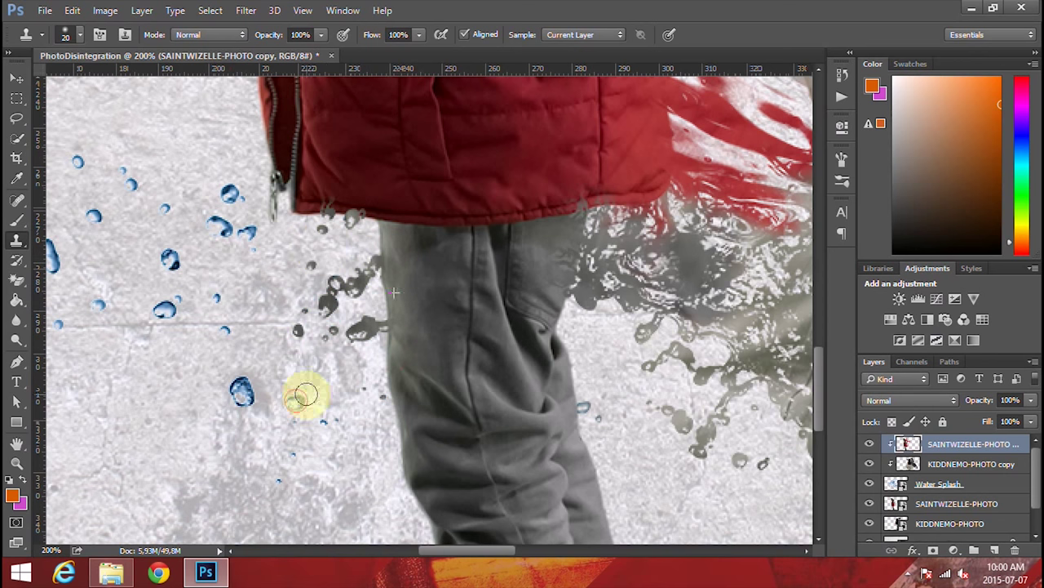
mouse_move(366, 320)
mouse_down()
mouse_move(242, 400)
mouse_move(438, 501)
mouse_up()
drag(398, 413, 433, 333)
drag(507, 384, 487, 333)
Step: Clone the red vest onto the blue splash below the sunglasses, beside the raised hand and the vest's front edge
scroll(486, 333, up, 8)
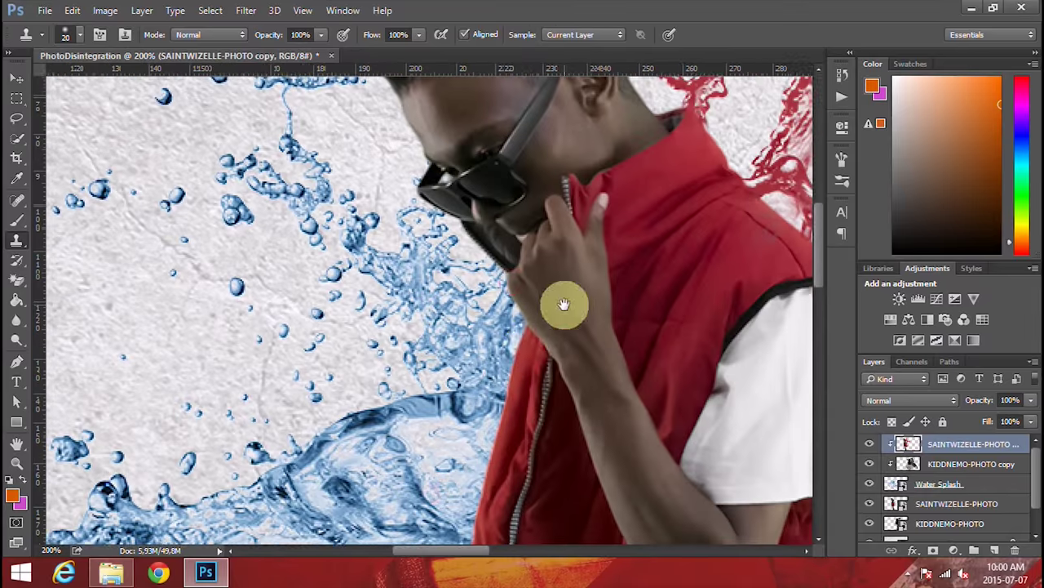
alt+click(501, 352)
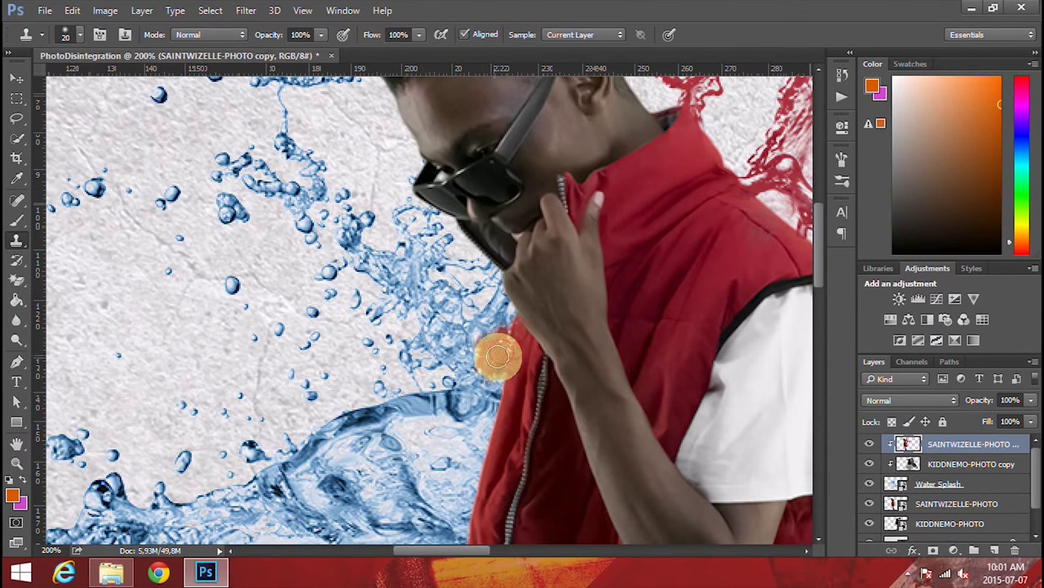
mouse_move(497, 356)
mouse_down()
mouse_move(509, 362)
mouse_move(465, 374)
mouse_move(534, 285)
mouse_move(550, 310)
mouse_move(481, 364)
mouse_move(497, 399)
mouse_move(444, 289)
mouse_move(419, 313)
mouse_up()
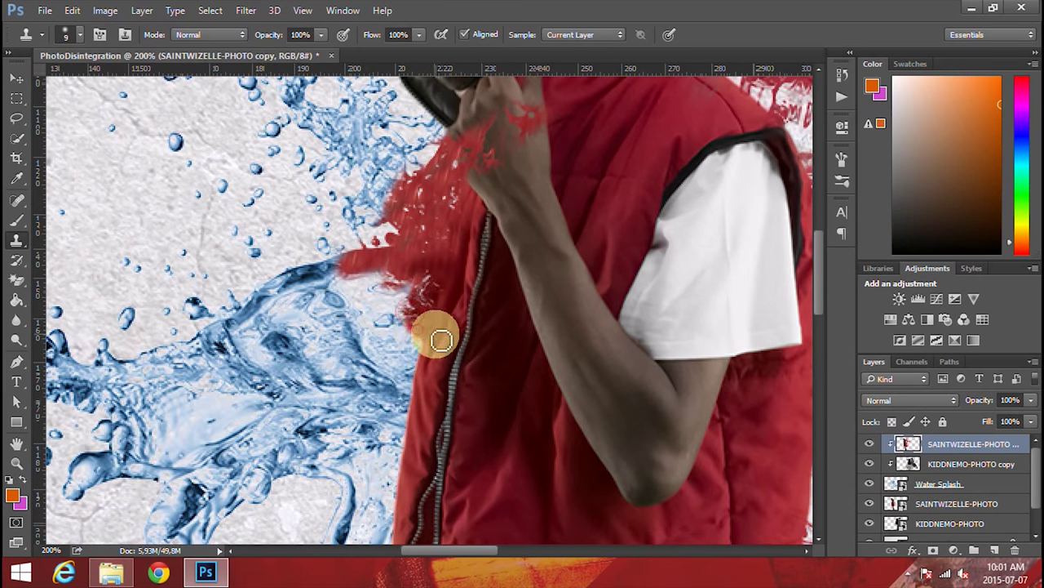
mouse_move(441, 340)
mouse_down()
mouse_move(411, 293)
mouse_move(418, 299)
mouse_move(406, 298)
mouse_move(401, 326)
mouse_move(417, 305)
mouse_move(386, 284)
mouse_move(379, 326)
mouse_move(442, 343)
mouse_move(408, 354)
mouse_move(449, 383)
mouse_move(425, 368)
mouse_move(424, 347)
mouse_move(396, 364)
mouse_up()
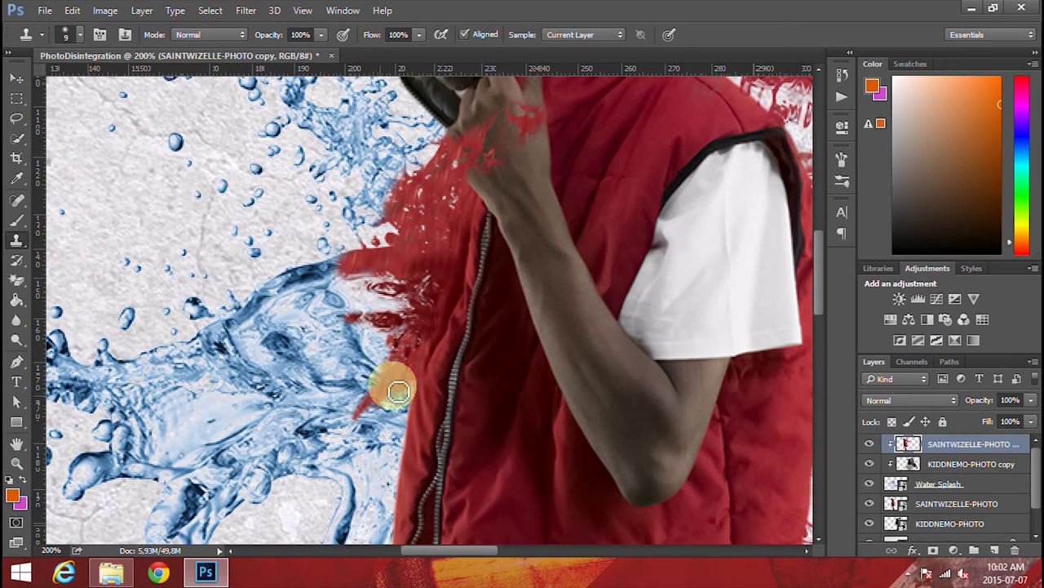
Step: Continue cloning red down the splash along the vest's front edge and outward across the splash body
mouse_move(414, 412)
mouse_down()
mouse_move(373, 400)
mouse_move(401, 443)
mouse_move(408, 433)
mouse_move(372, 462)
mouse_move(417, 443)
mouse_up()
mouse_move(404, 481)
mouse_down()
mouse_move(416, 333)
mouse_move(415, 368)
mouse_move(384, 389)
mouse_move(391, 433)
mouse_move(382, 457)
mouse_move(384, 435)
mouse_move(513, 380)
mouse_move(366, 436)
mouse_move(427, 493)
mouse_move(353, 495)
mouse_move(350, 449)
mouse_move(310, 514)
mouse_move(357, 283)
mouse_move(386, 234)
mouse_move(366, 205)
mouse_move(384, 400)
mouse_move(373, 350)
mouse_move(349, 382)
mouse_move(350, 501)
mouse_move(408, 421)
mouse_up()
drag(336, 450, 308, 445)
scroll(445, 286, up, 3)
mouse_move(440, 285)
mouse_down()
mouse_move(432, 319)
mouse_move(442, 264)
mouse_move(397, 354)
mouse_move(384, 321)
mouse_move(433, 292)
mouse_move(424, 274)
mouse_move(414, 292)
mouse_move(443, 263)
mouse_move(442, 235)
mouse_move(406, 186)
mouse_move(440, 210)
mouse_move(460, 184)
mouse_move(399, 205)
mouse_move(475, 260)
mouse_move(375, 249)
mouse_move(359, 192)
mouse_move(454, 207)
mouse_move(391, 245)
mouse_move(394, 303)
mouse_move(348, 347)
mouse_move(250, 403)
mouse_move(262, 349)
mouse_move(339, 183)
mouse_move(209, 375)
mouse_move(375, 255)
mouse_move(135, 339)
mouse_up()
Step: Enlarge the clone brush to 35 px and cover the large splash in front of the vest with red
key(bracketright)
key(bracketright)
key(bracketright)
key(bracketright)
key(bracketright)
key(bracketright)
drag(256, 262, 399, 377)
drag(301, 362, 453, 348)
drag(258, 420, 444, 272)
mouse_move(445, 272)
mouse_down()
mouse_move(331, 296)
mouse_move(242, 275)
mouse_move(350, 285)
mouse_move(223, 319)
mouse_move(432, 130)
mouse_move(329, 325)
mouse_up()
drag(569, 184, 322, 363)
mouse_move(379, 273)
mouse_down()
mouse_move(552, 128)
mouse_move(546, 245)
mouse_up()
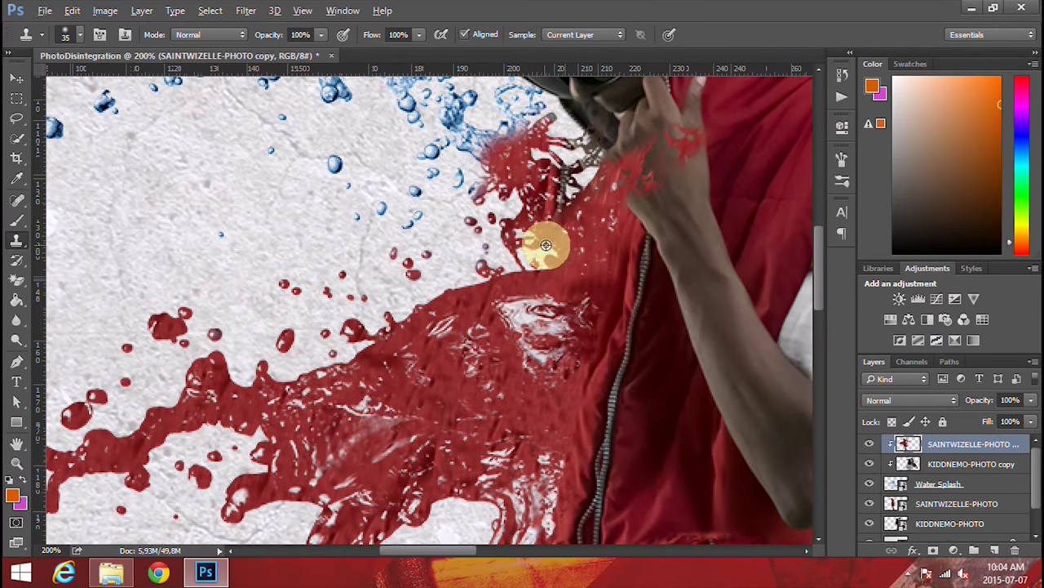
Step: Resample the red and clone it onto the splash strands and droplets in front of the man's face and chin
drag(439, 189, 483, 350)
alt+click(531, 441)
mouse_move(487, 299)
mouse_down()
mouse_move(559, 262)
mouse_move(550, 289)
mouse_up()
alt+click(480, 507)
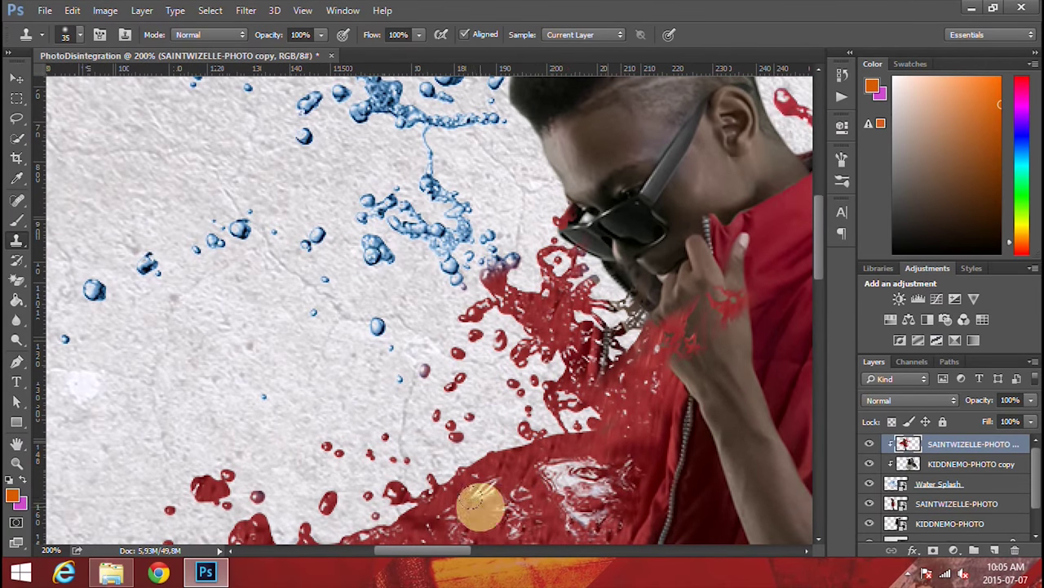
mouse_move(435, 315)
mouse_down()
mouse_move(518, 315)
mouse_move(388, 207)
mouse_up()
drag(445, 261, 563, 303)
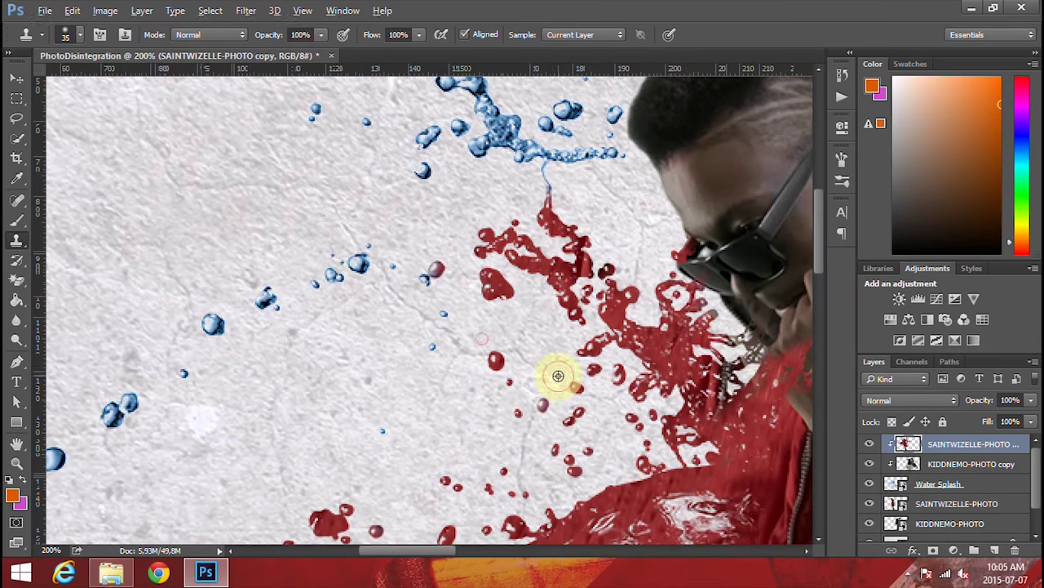
Step: Clone red onto the scattered outer droplets between the upper strands and the large splash
mouse_move(488, 204)
mouse_down()
mouse_move(506, 424)
mouse_move(408, 356)
mouse_up()
mouse_move(467, 361)
mouse_down()
mouse_move(499, 261)
mouse_move(466, 387)
mouse_move(470, 363)
mouse_move(458, 359)
mouse_move(422, 286)
mouse_move(342, 280)
mouse_move(376, 124)
mouse_move(371, 163)
mouse_move(466, 287)
mouse_move(439, 278)
mouse_move(274, 302)
mouse_move(351, 242)
mouse_move(303, 285)
mouse_move(378, 170)
mouse_up()
drag(207, 245, 139, 309)
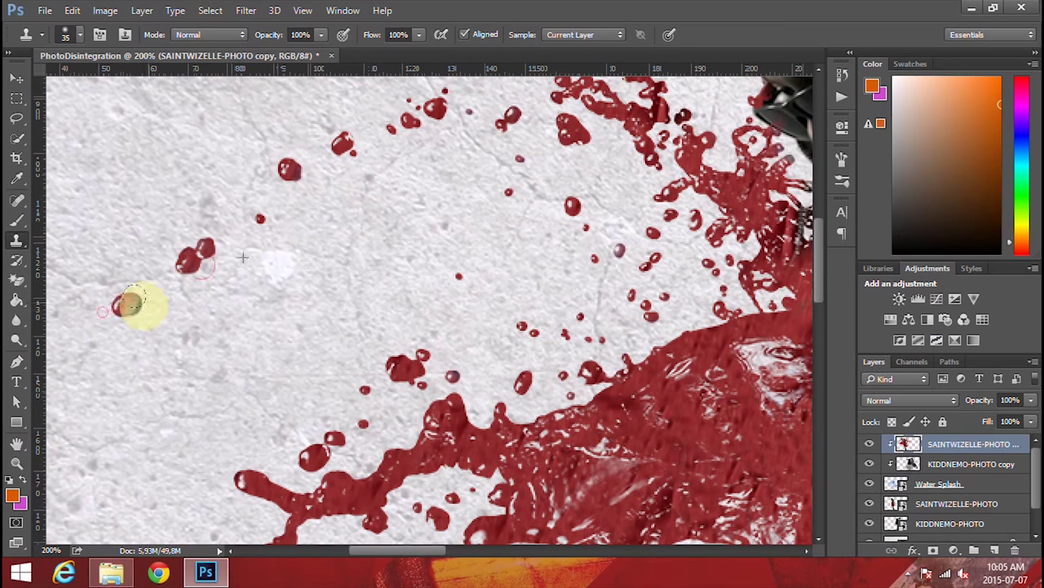
drag(513, 439, 443, 357)
Step: Clone the jeans' grey onto the remaining blue droplets in front of the vest's hem and the legs
alt+click(604, 352)
alt+click(604, 352)
drag(603, 349, 303, 170)
key(z)
click(333, 408)
click(333, 408)
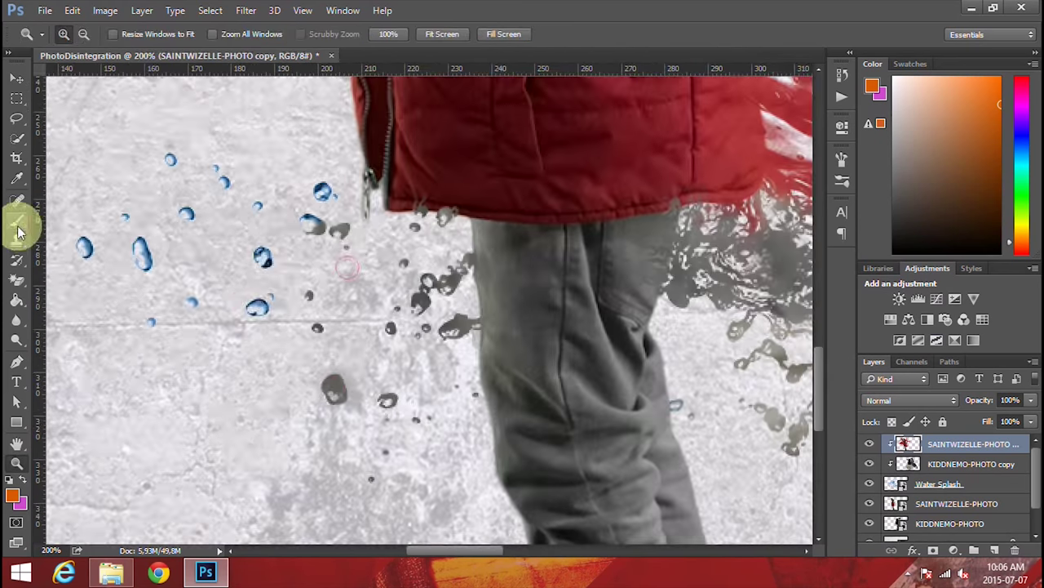
click(16, 240)
mouse_move(256, 314)
mouse_down()
mouse_move(331, 209)
mouse_move(221, 180)
mouse_move(204, 208)
mouse_up()
alt+click(264, 309)
click(191, 302)
click(151, 320)
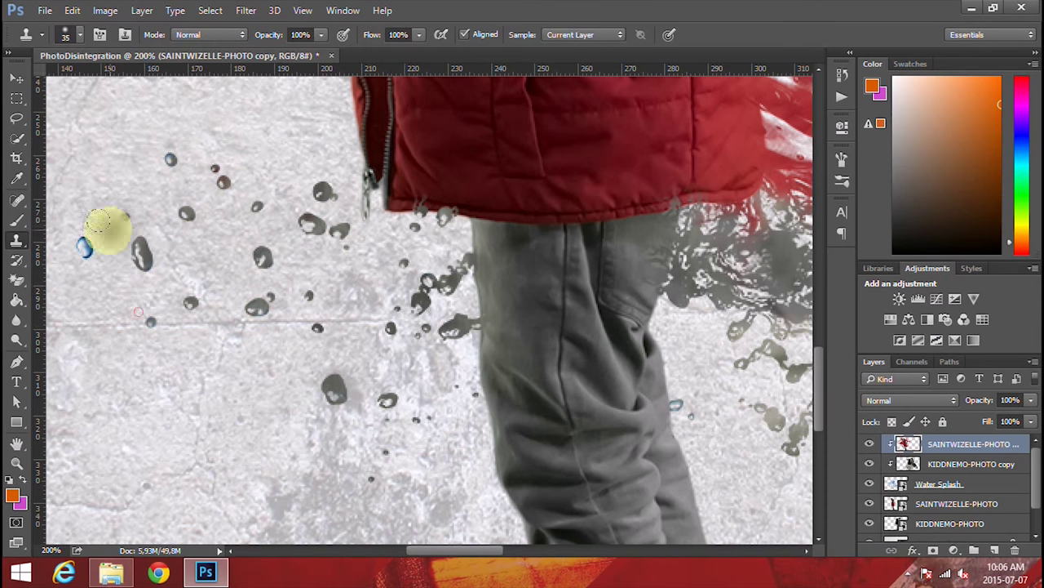
click(88, 247)
drag(475, 310, 253, 266)
Step: Examine the whole composite for how the cloned splashes look around both men
key(z)
alt+click(468, 299)
click(469, 298)
alt+click(550, 294)
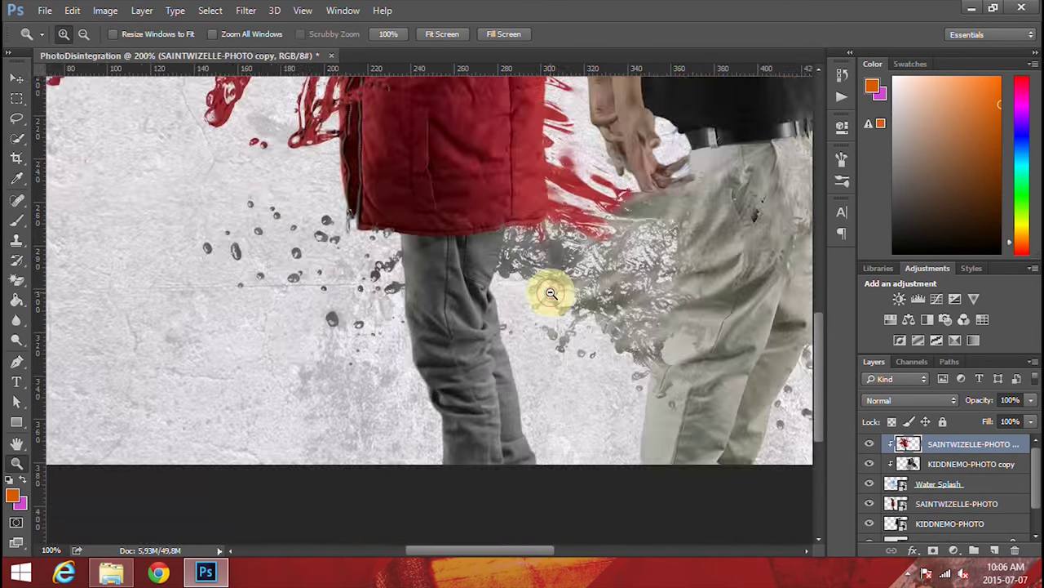
alt+click(550, 294)
drag(611, 190, 493, 387)
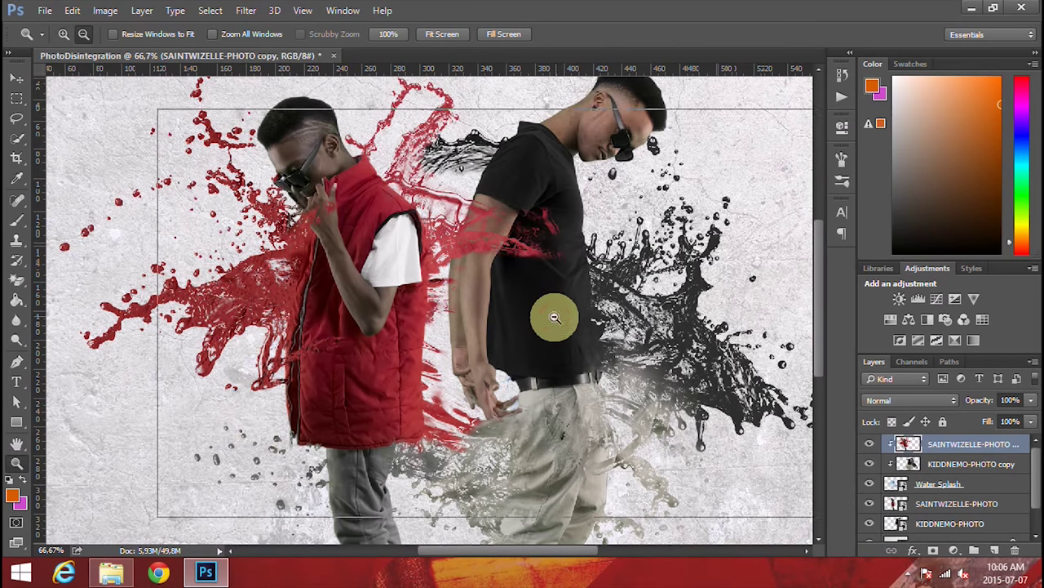
ctrl+alt+click(552, 315)
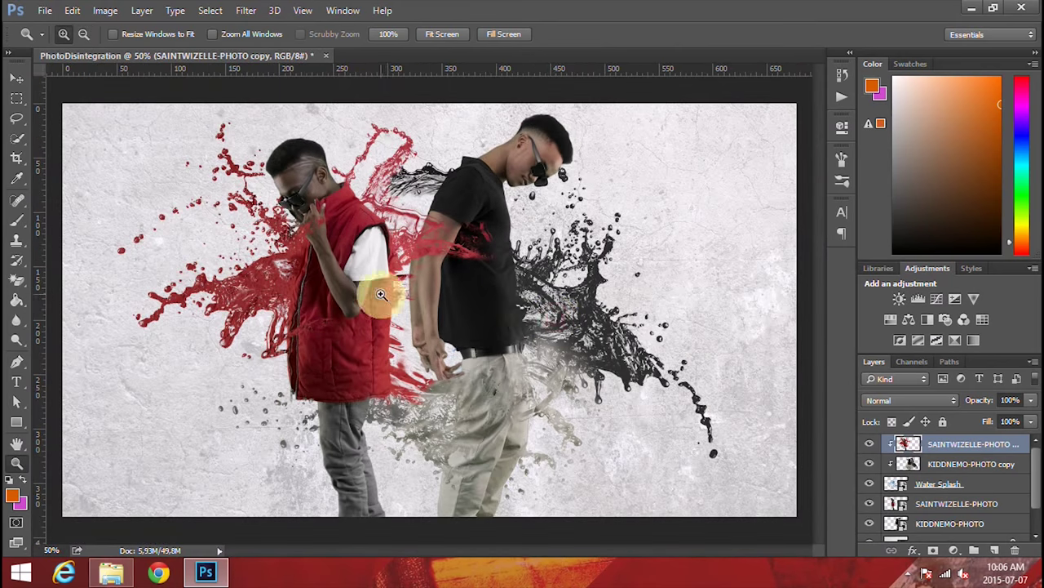
Step: Place the Flare image from the LIQUID PHOTO DISINTEGRATION folder into the composite as the topmost layer
click(18, 75)
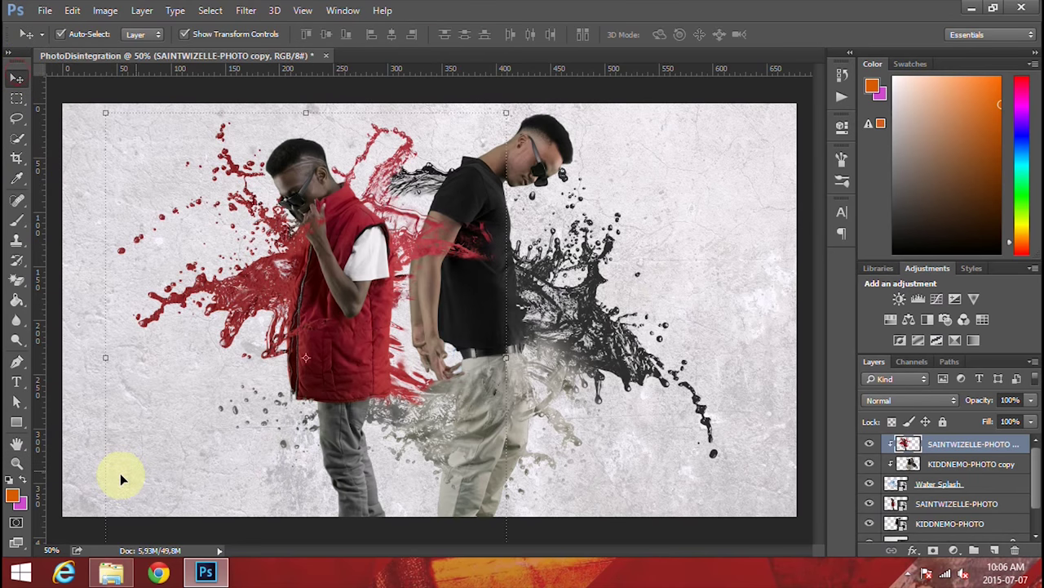
click(120, 579)
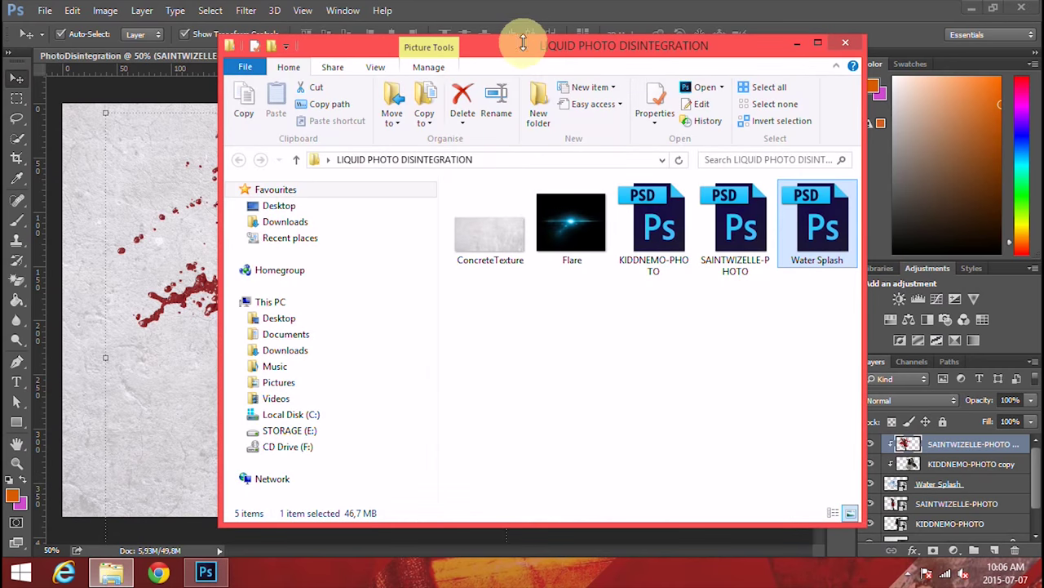
drag(523, 43, 791, 88)
drag(840, 270, 404, 269)
click(466, 228)
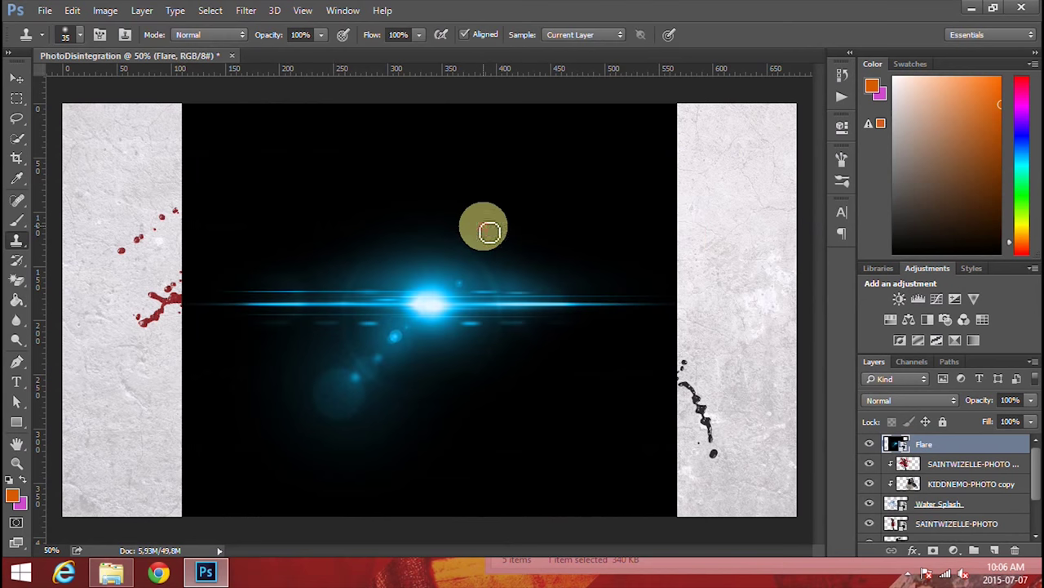
click(11, 75)
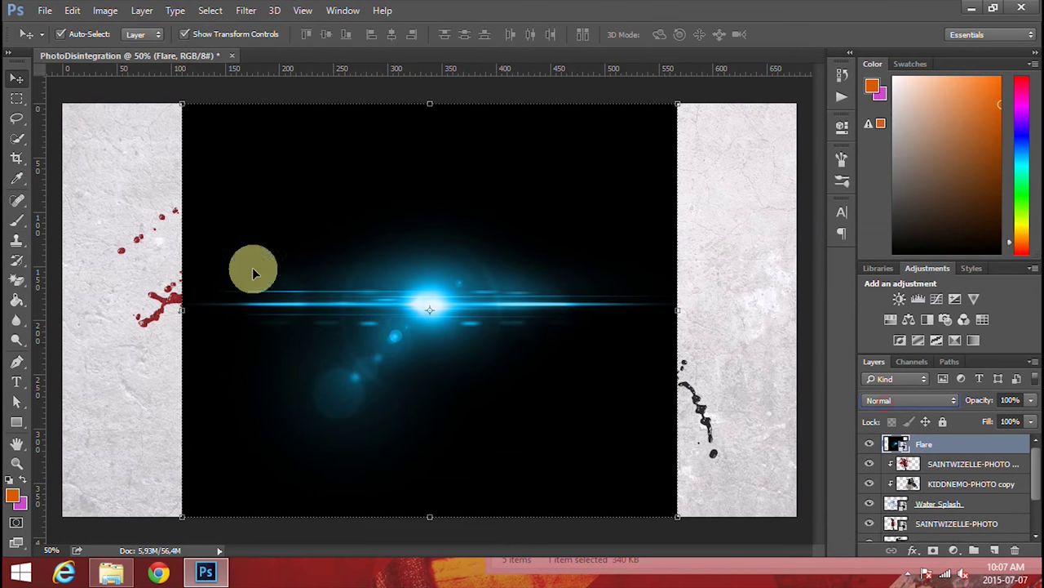
click(93, 88)
Step: Set the Flare layer's blend mode to Linear Dodge (Add)
click(979, 444)
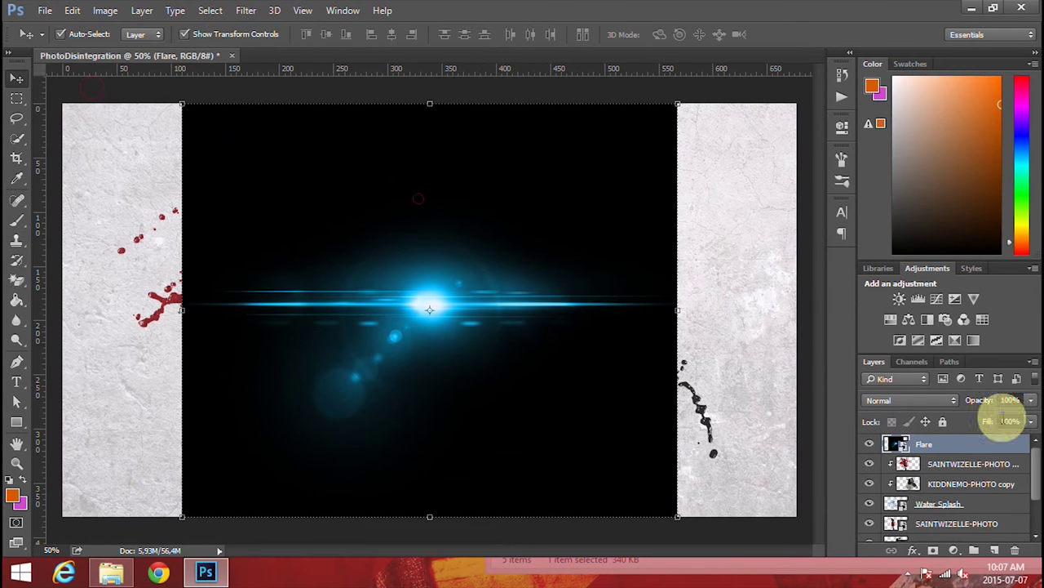
click(889, 399)
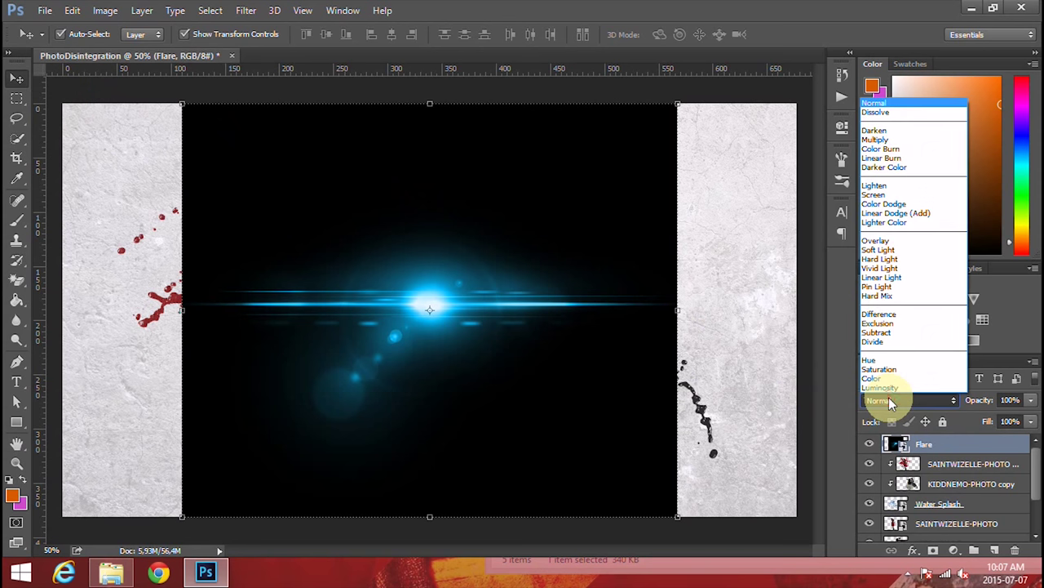
click(894, 401)
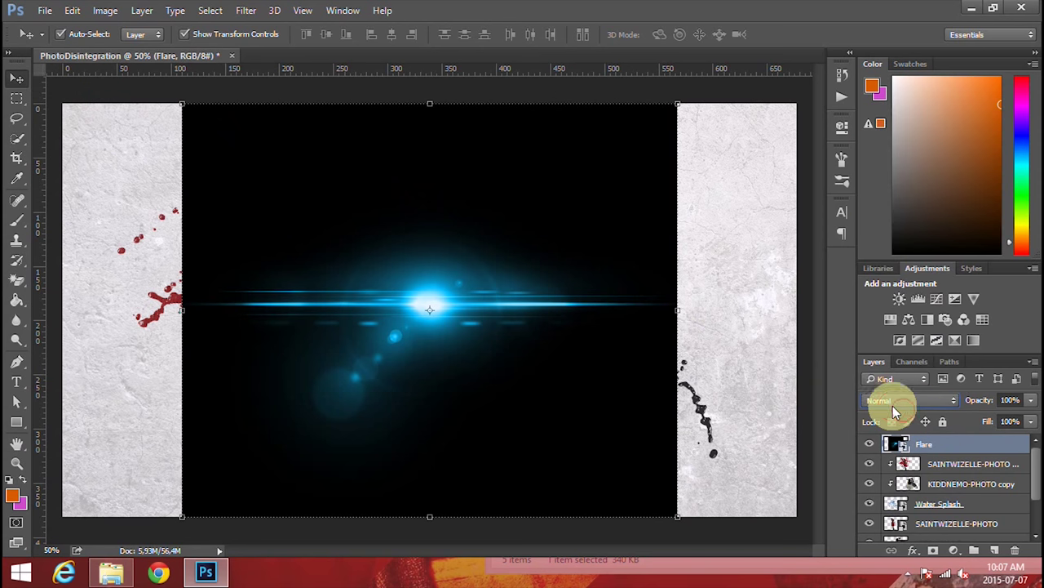
click(893, 406)
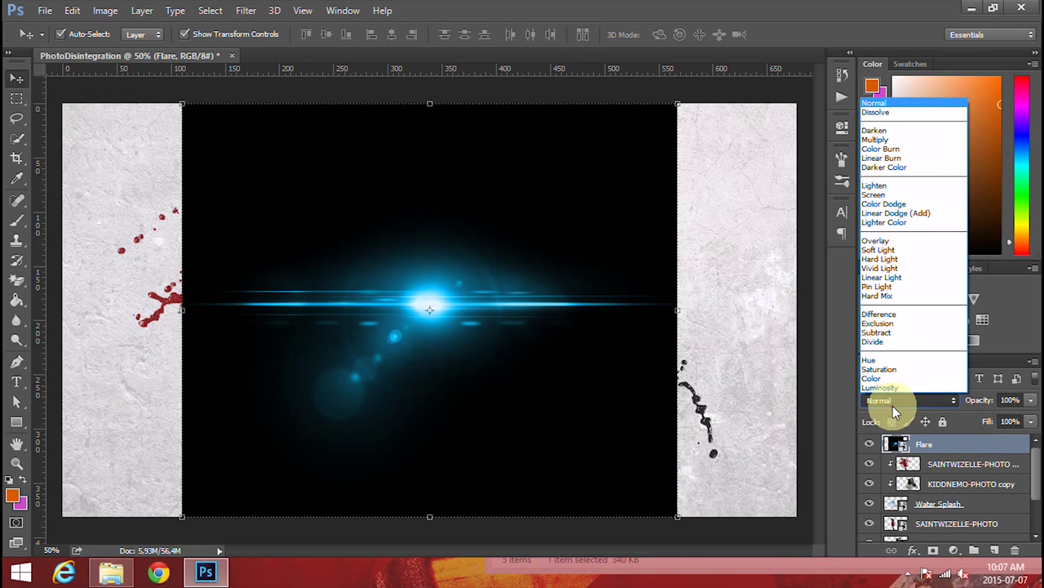
click(921, 214)
Step: Position the flare between the two men at X 891 px, Y 393 px and scale it to 57.60%
drag(433, 309, 441, 254)
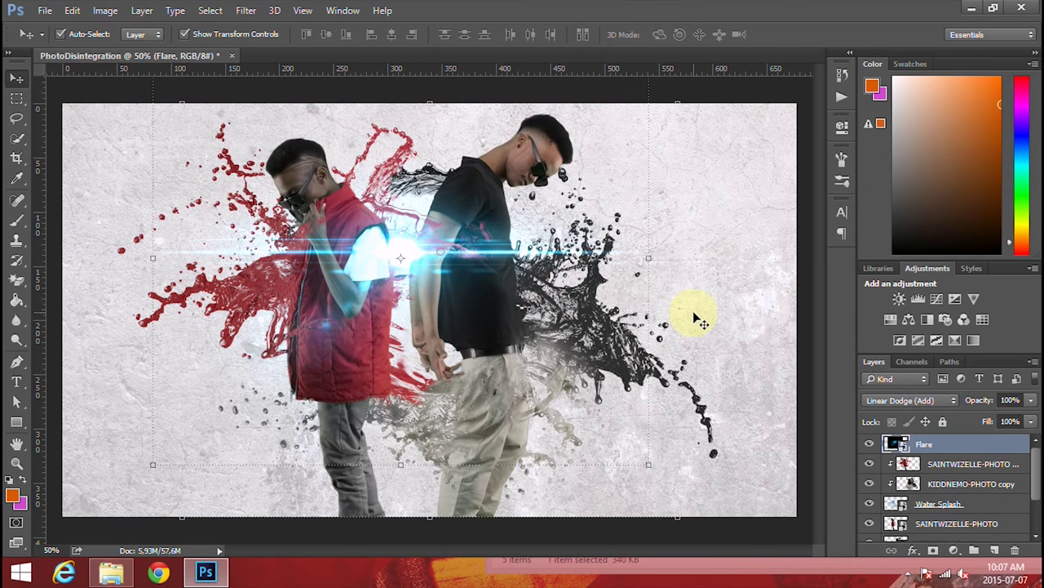
drag(651, 463, 425, 240)
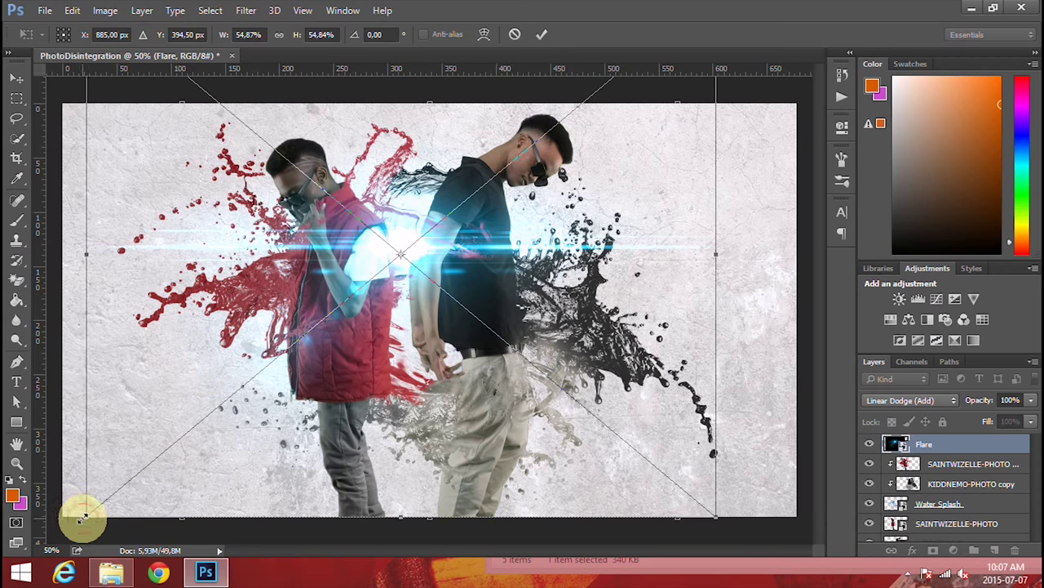
drag(82, 519, 51, 540)
mouse_move(502, 269)
mouse_down()
mouse_move(517, 250)
mouse_move(520, 259)
mouse_up()
drag(618, 269, 616, 263)
click(16, 76)
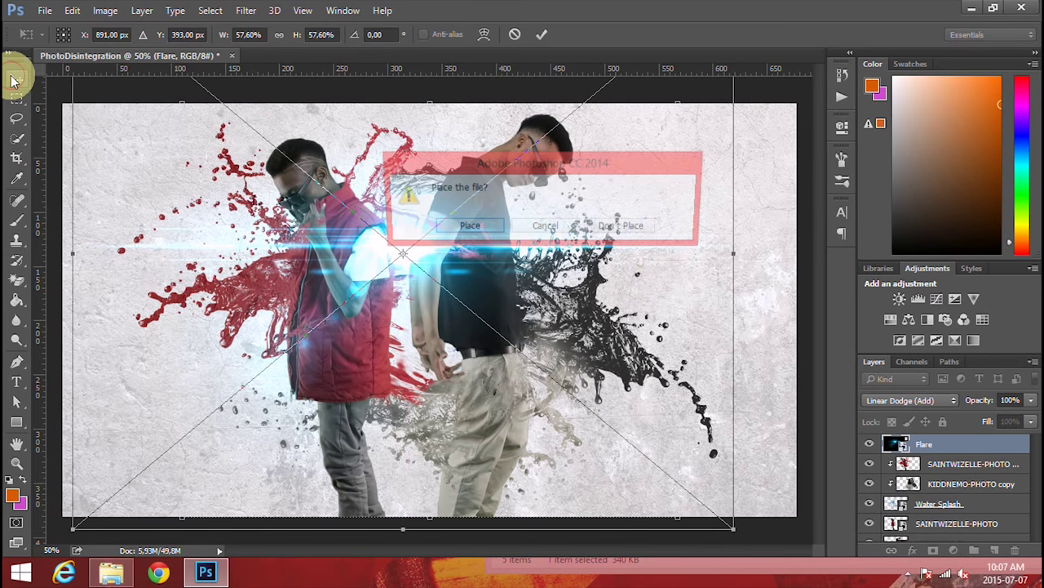
click(488, 234)
click(801, 277)
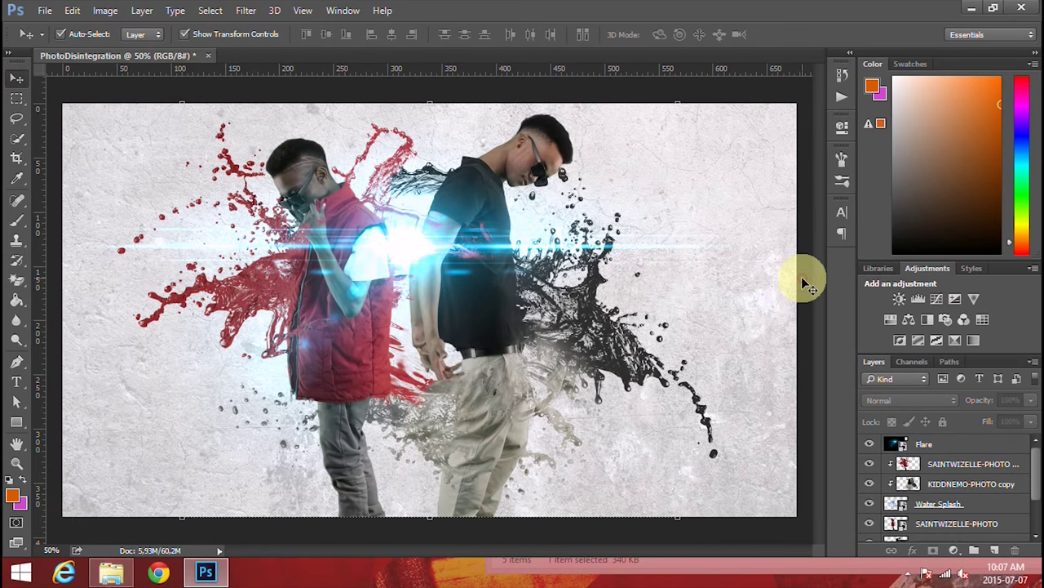